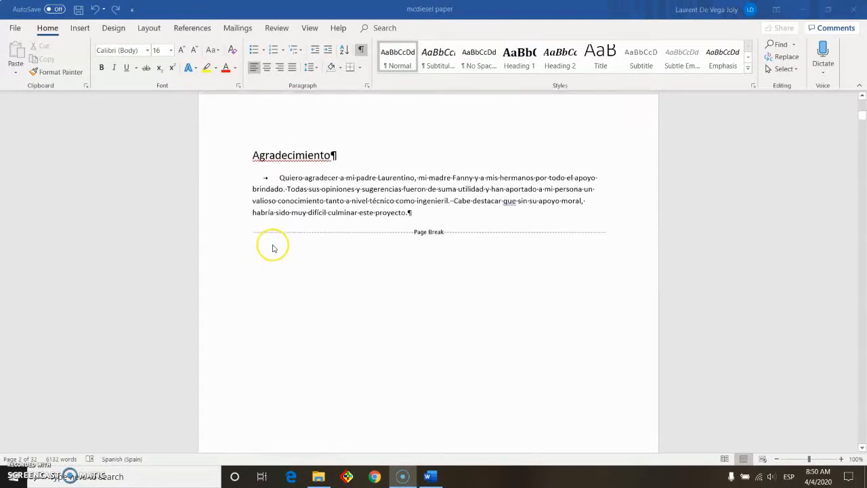
Review the document's front pages, from the cover and Agradecimiento through the content, figure and table indexes to the Resumen Ejecutivo text
scroll(479, 250, down, 15)
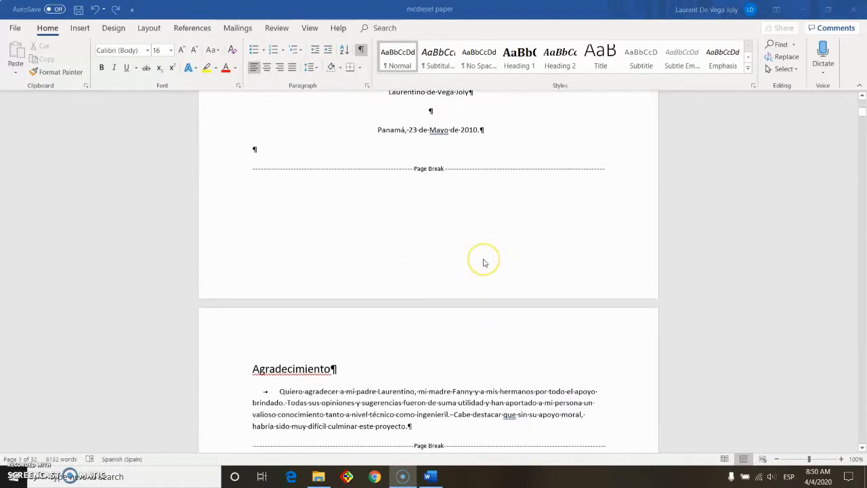
scroll(486, 261, down, 8)
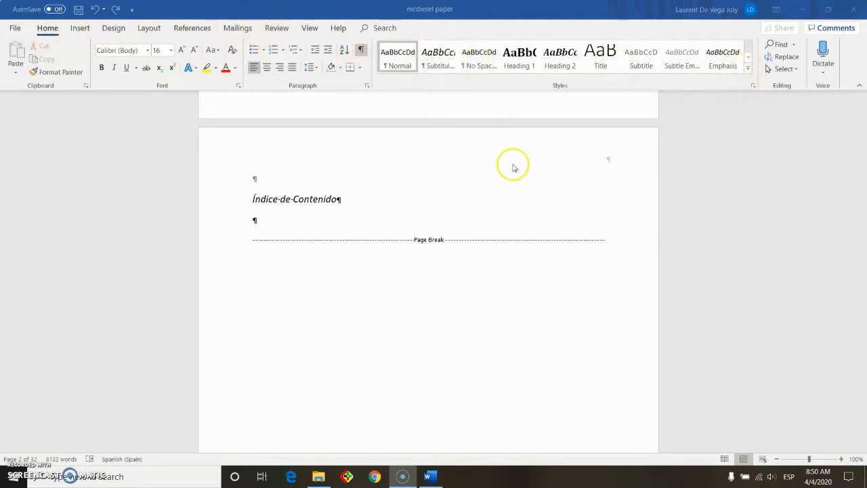
scroll(485, 170, down, 12)
scroll(459, 176, down, 9)
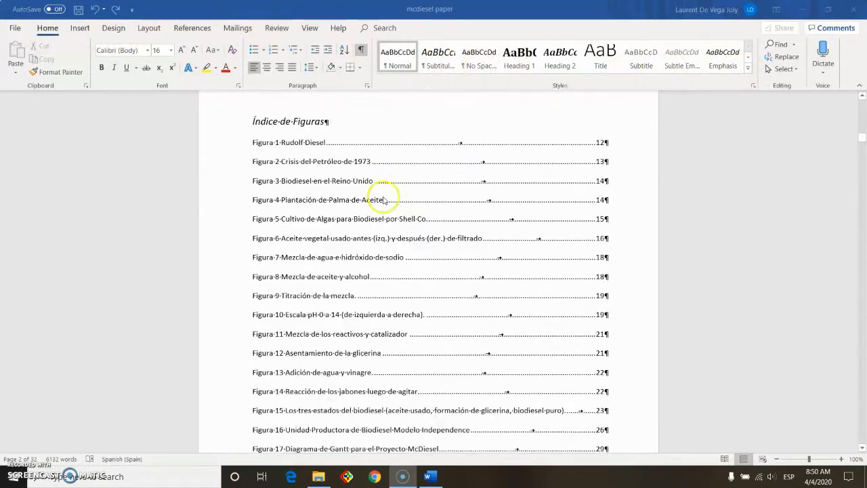
scroll(385, 197, down, 7)
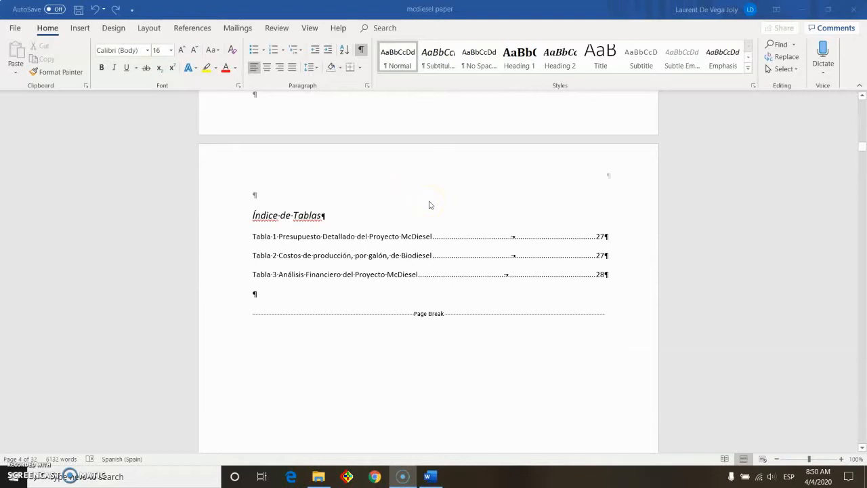
scroll(430, 205, down, 15)
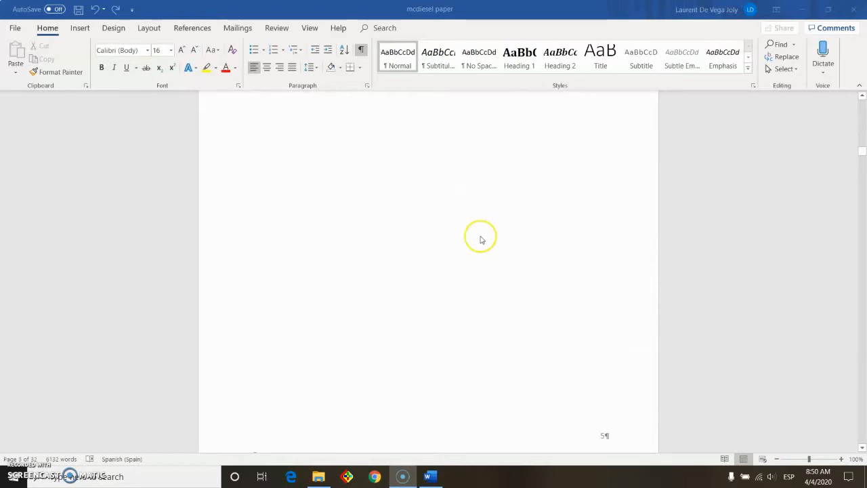
click(339, 349)
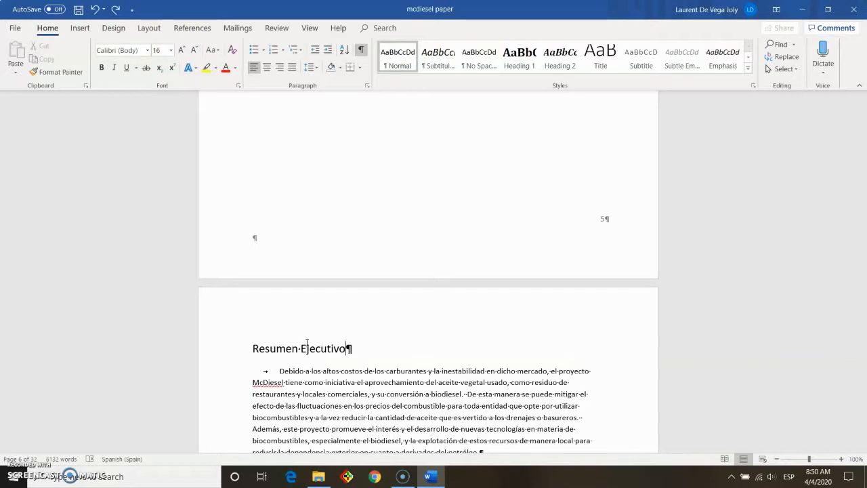
scroll(416, 209, down, 6)
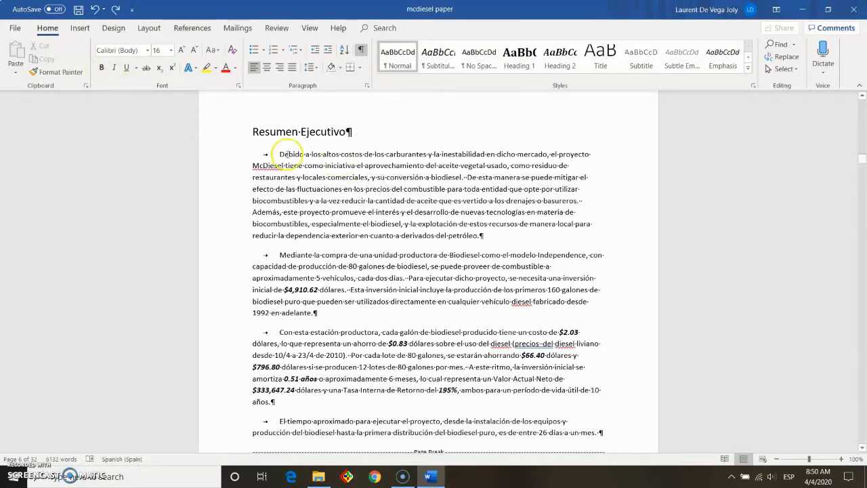
scroll(320, 166, down, 4)
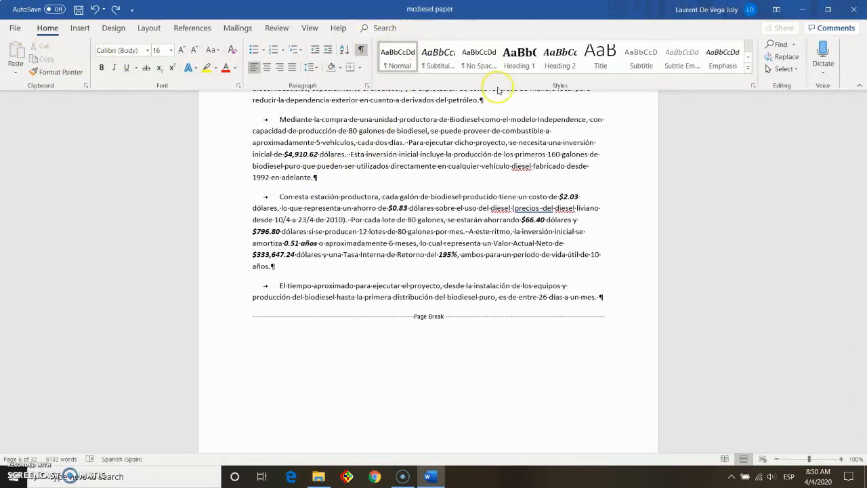
scroll(347, 179, up, 4)
scroll(347, 179, up, 1)
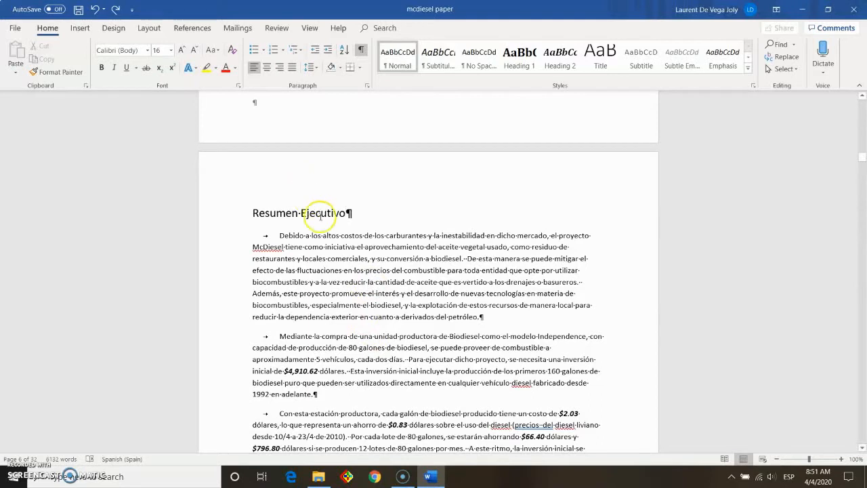
click(253, 214)
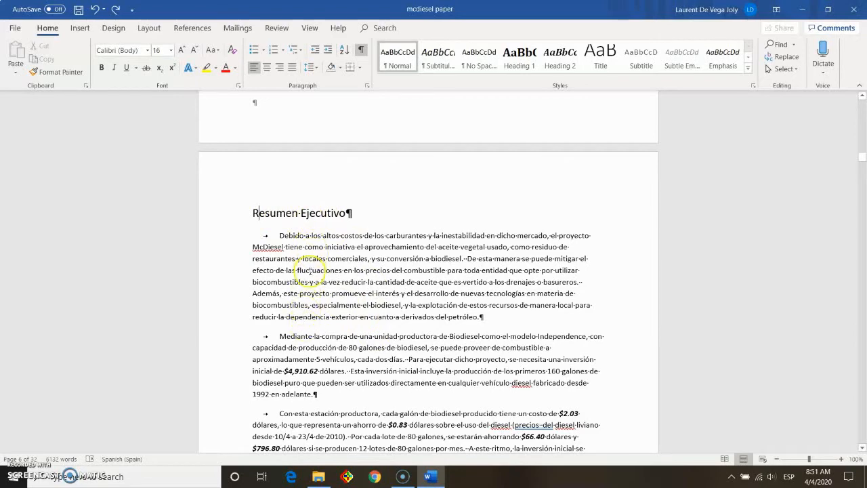
scroll(314, 307, down, 1)
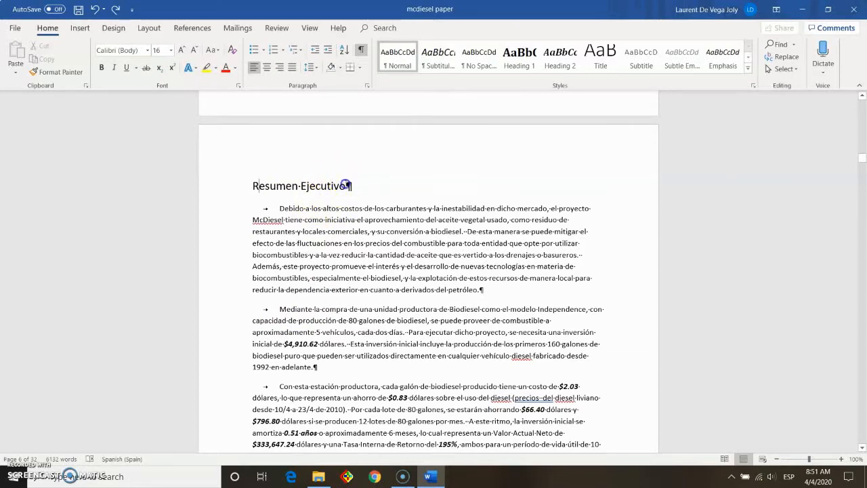
drag(346, 185, 253, 185)
scroll(409, 217, up, 15)
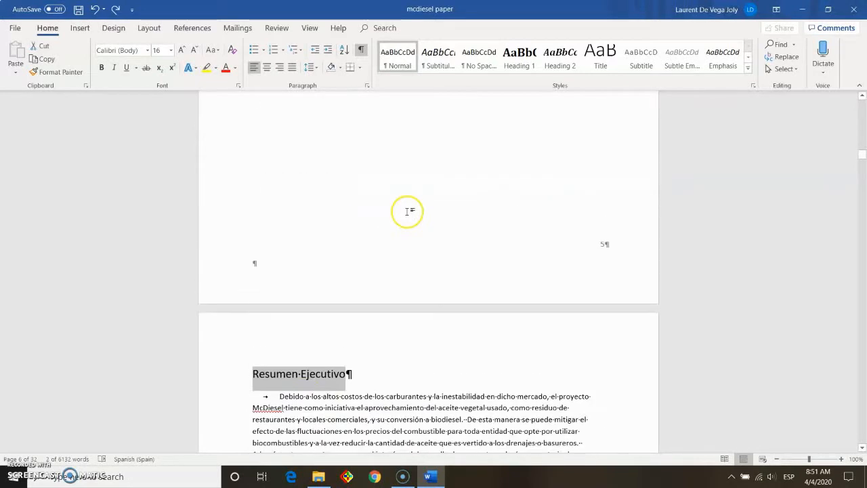
scroll(395, 208, up, 12)
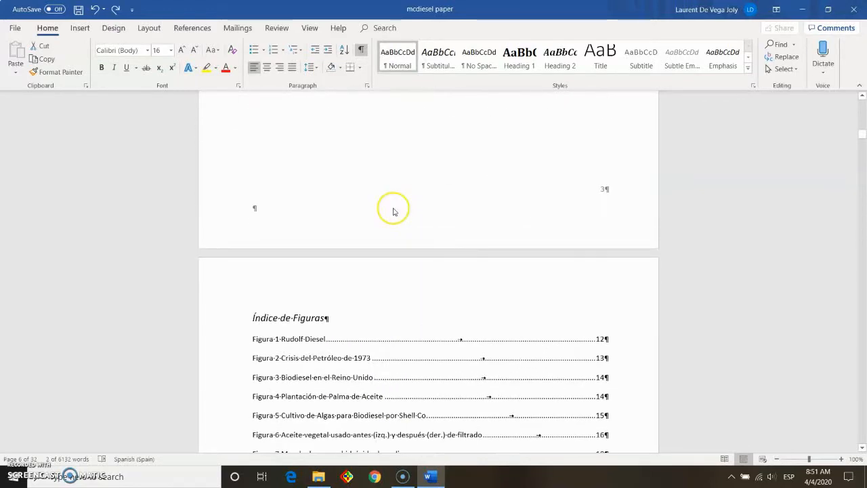
scroll(309, 230, up, 10)
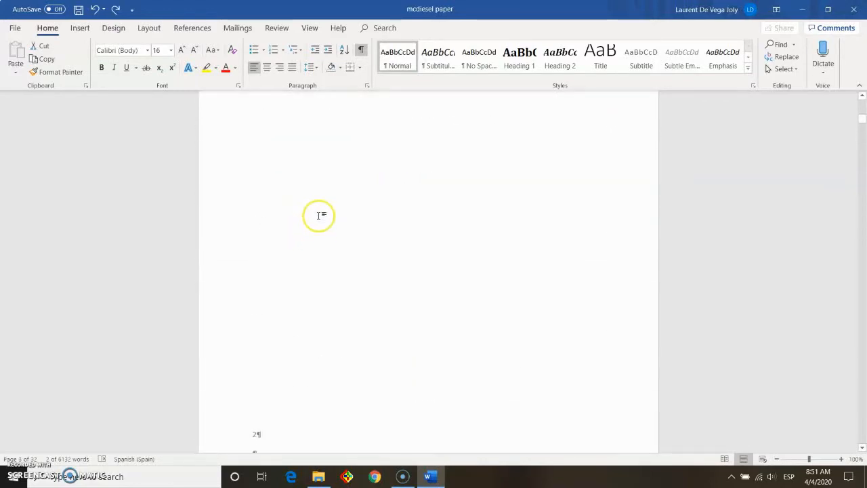
click(786, 68)
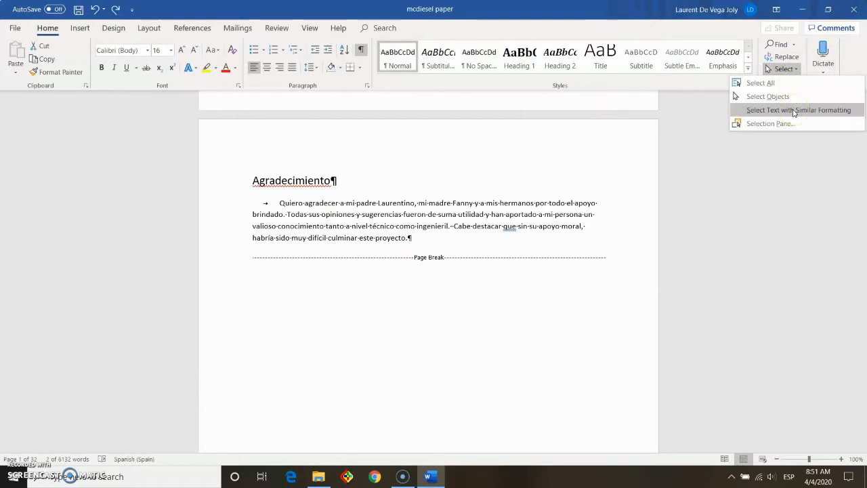
click(796, 70)
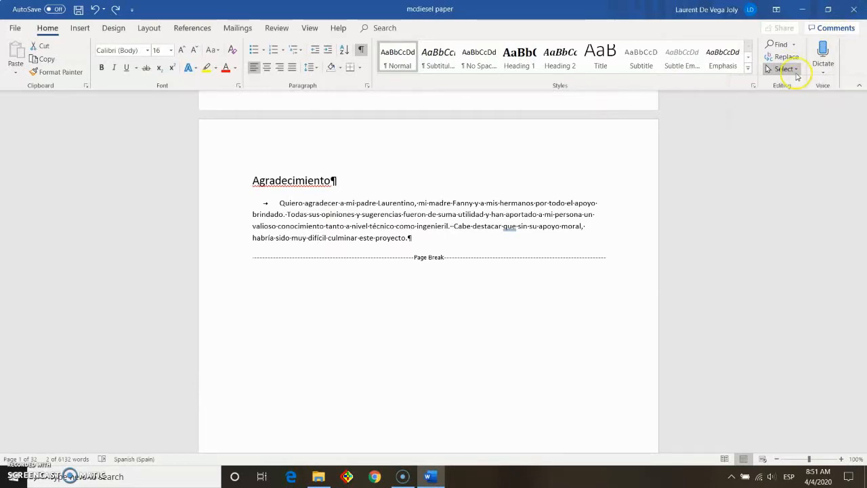
Create a style named Encabezado from the Agradecimiento heading's formatting, with automatic updating enabled
scroll(174, 182, up, 5)
scroll(271, 285, down, 2)
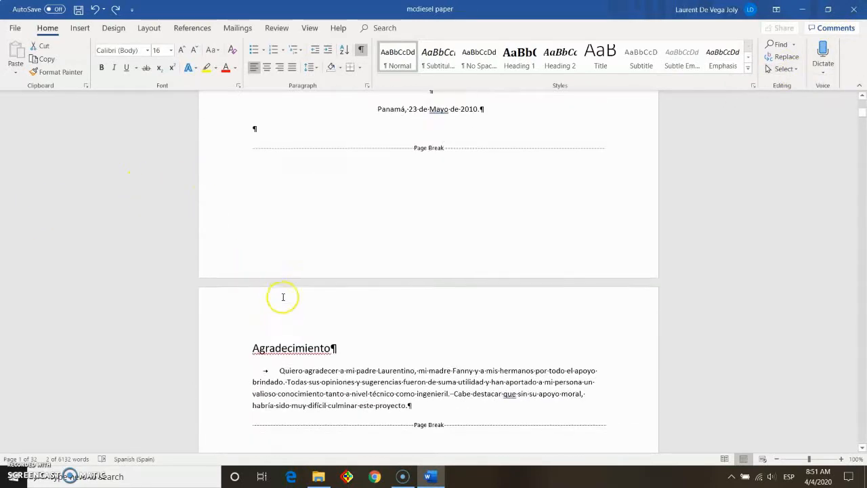
scroll(283, 297, down, 3)
click(317, 234)
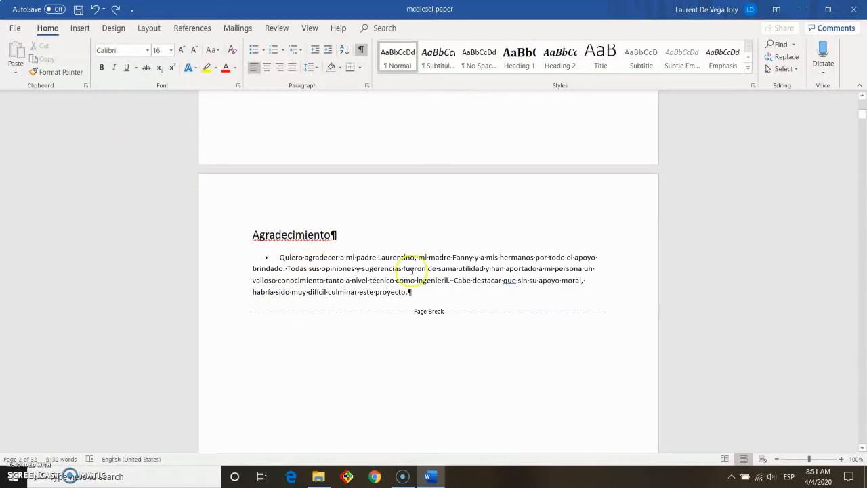
drag(330, 234, 248, 237)
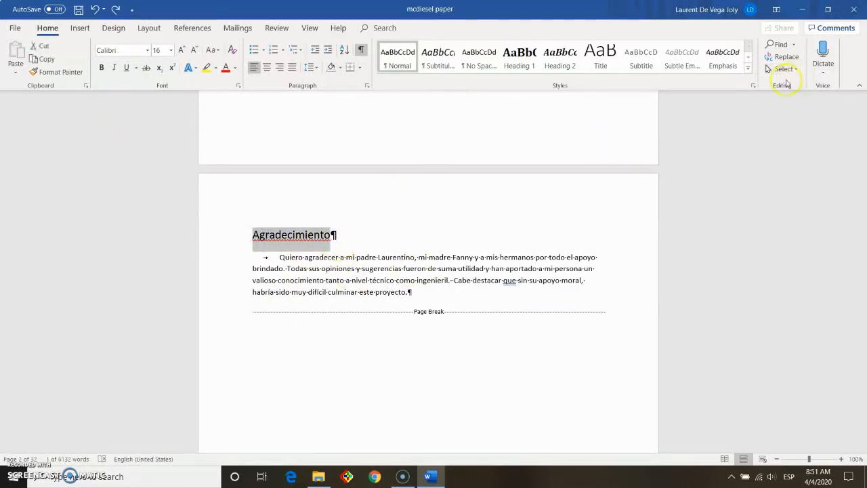
click(748, 68)
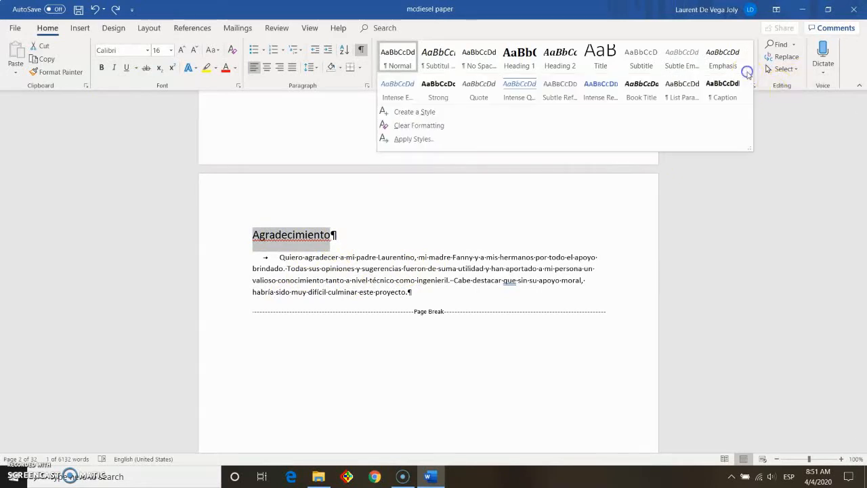
click(435, 116)
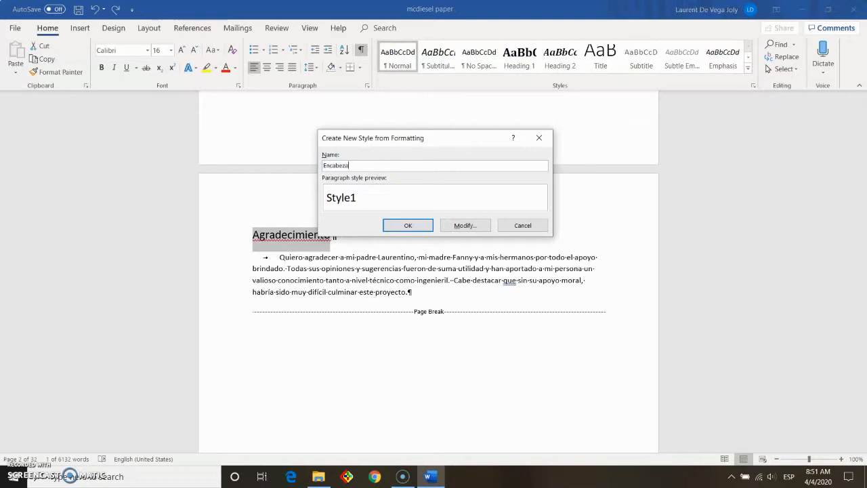
click(461, 225)
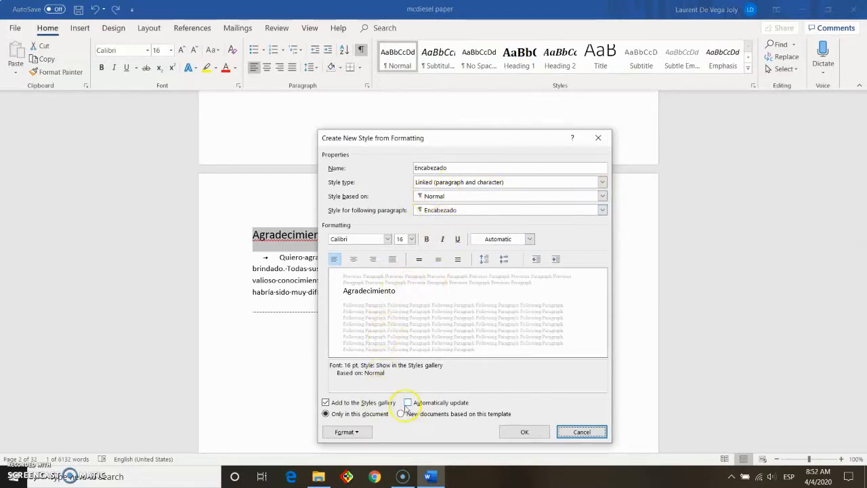
click(407, 403)
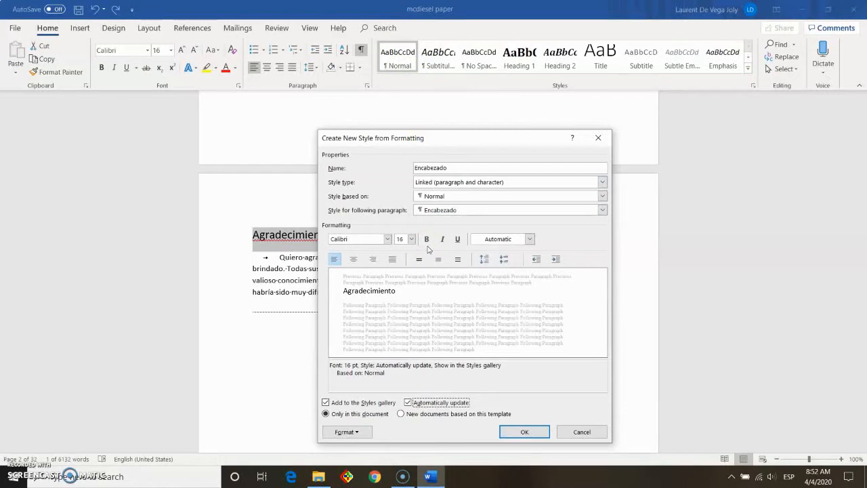
click(523, 431)
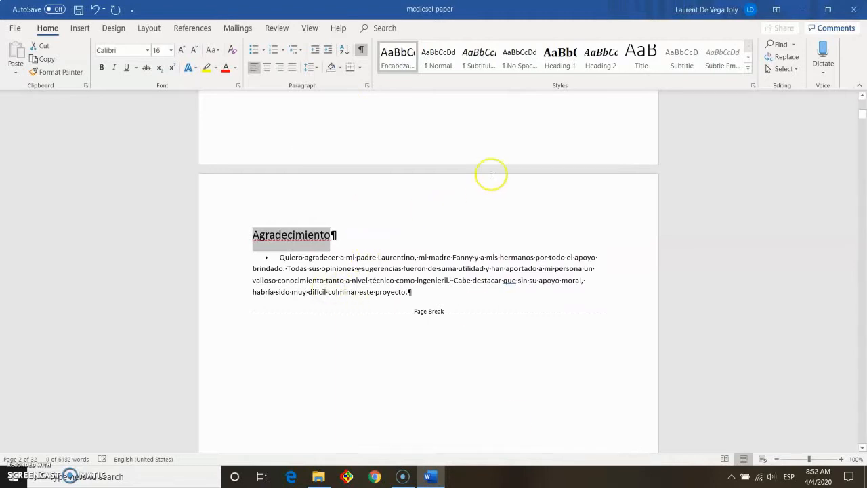
Select all text with formatting similar to the Agradecimiento heading and check the following pages through Resumen Ejecutivo for matching selections
click(784, 68)
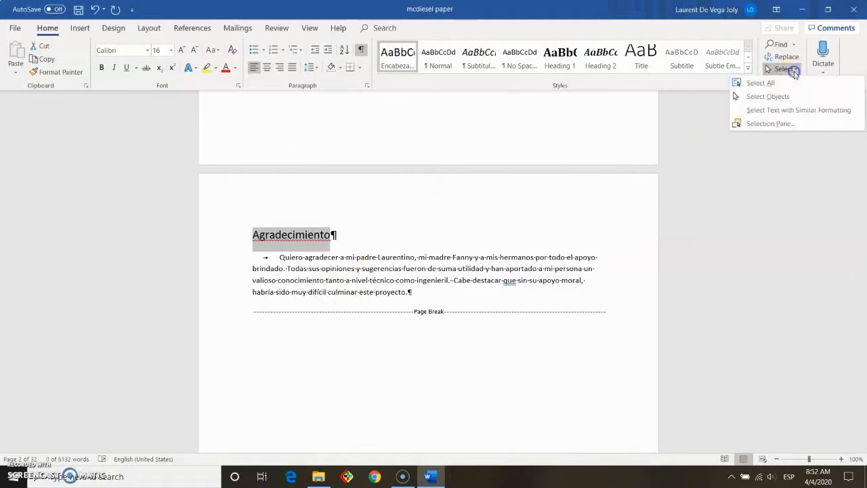
click(790, 110)
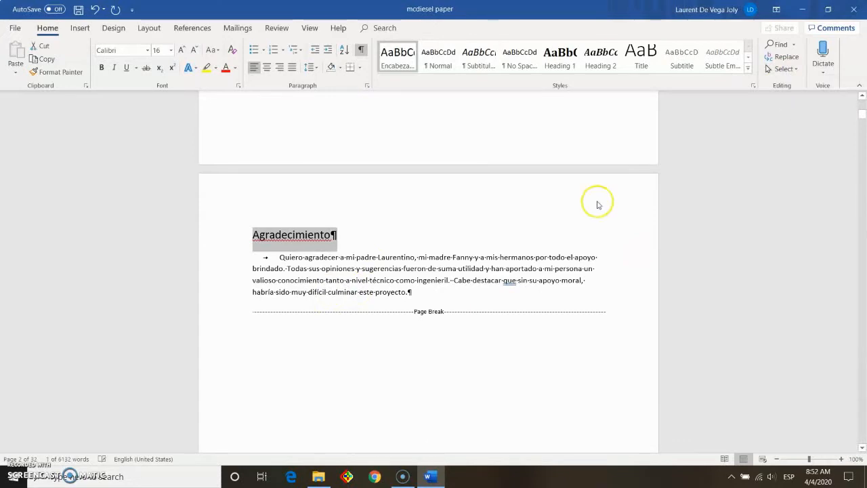
scroll(572, 198, down, 5)
scroll(572, 198, down, 15)
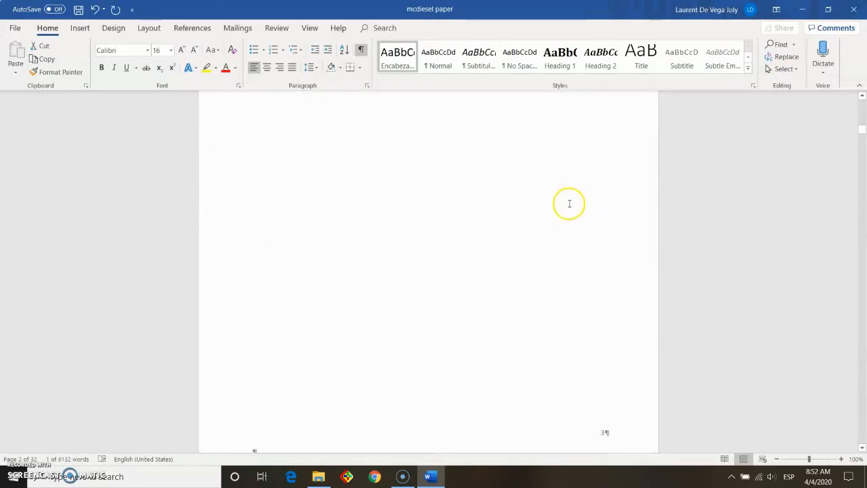
scroll(569, 208, down, 15)
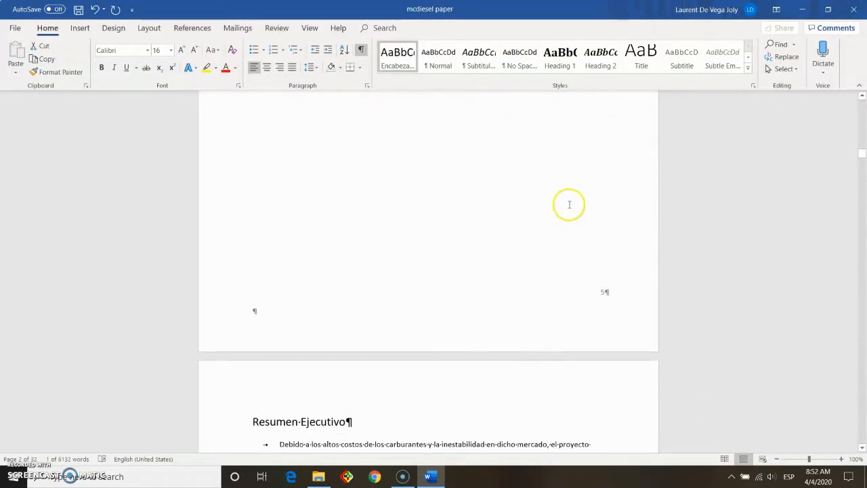
scroll(569, 204, up, 2)
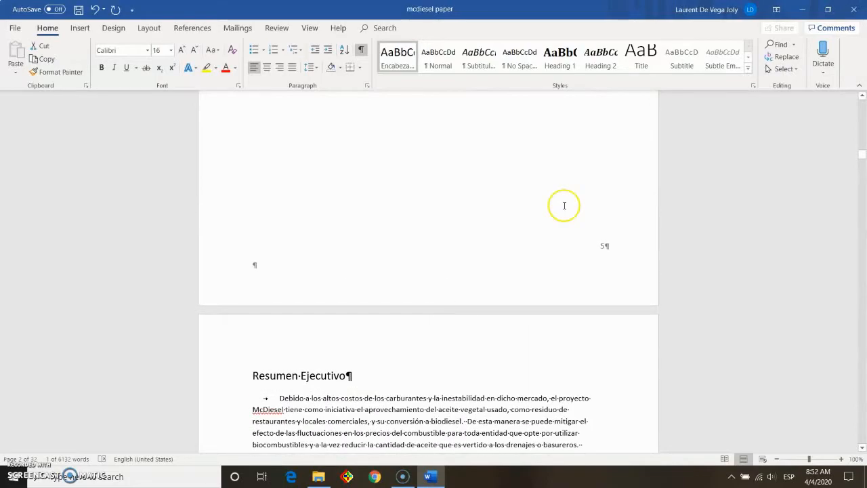
scroll(567, 203, down, 10)
scroll(553, 211, down, 8)
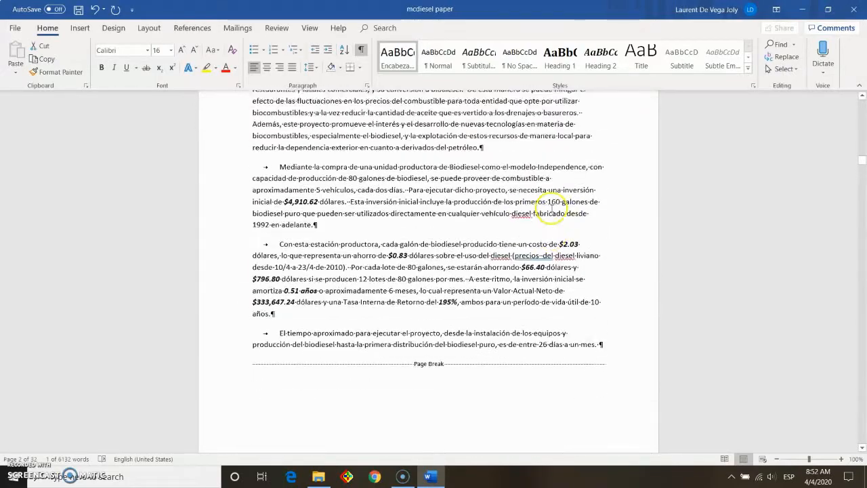
scroll(551, 208, up, 12)
scroll(551, 208, up, 15)
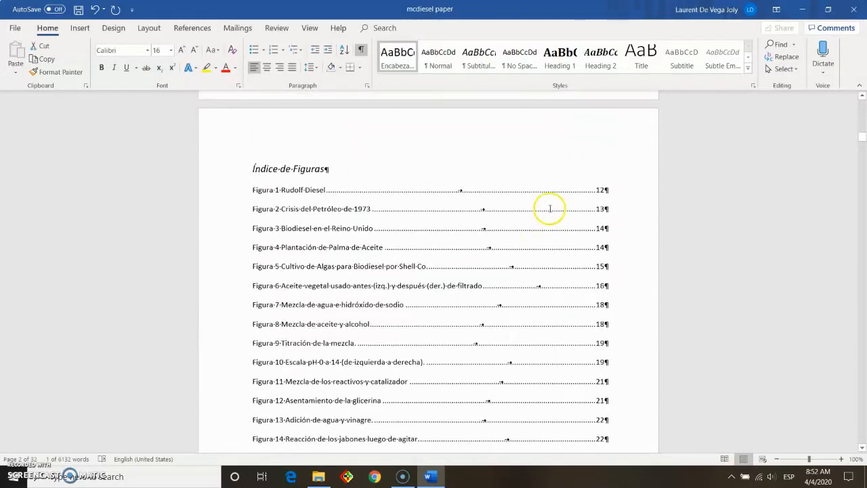
scroll(533, 214, up, 12)
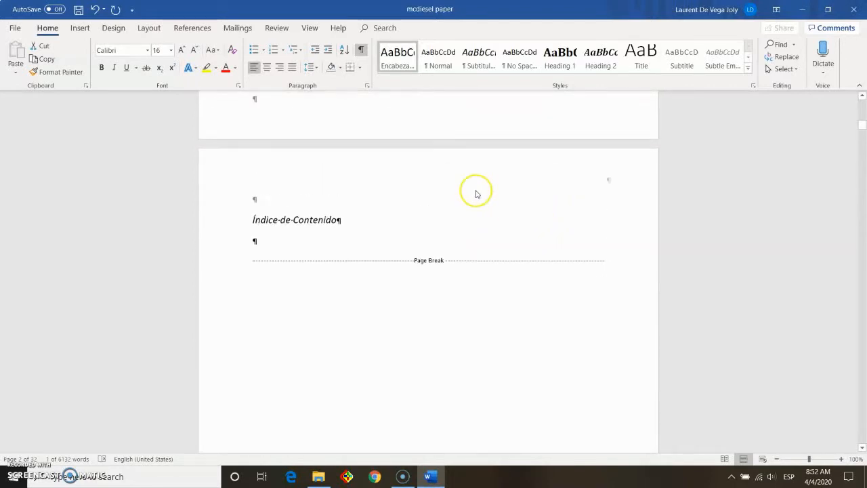
click(350, 178)
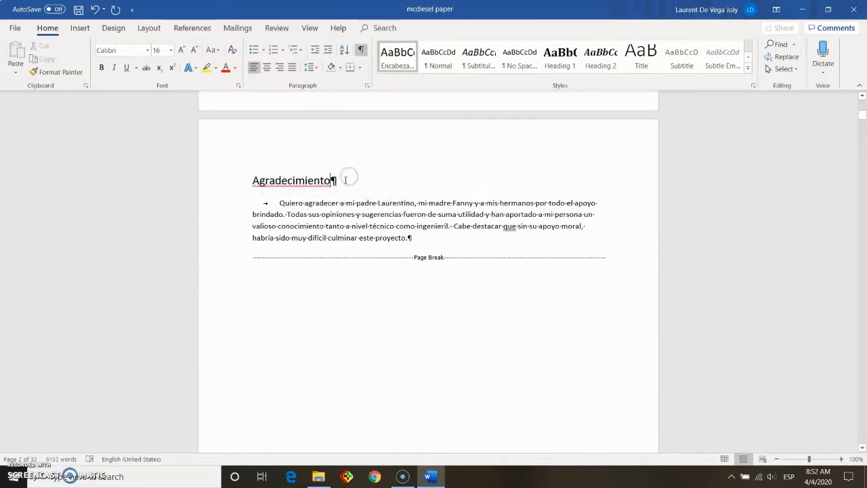
scroll(348, 188, down, 10)
scroll(350, 187, up, 9)
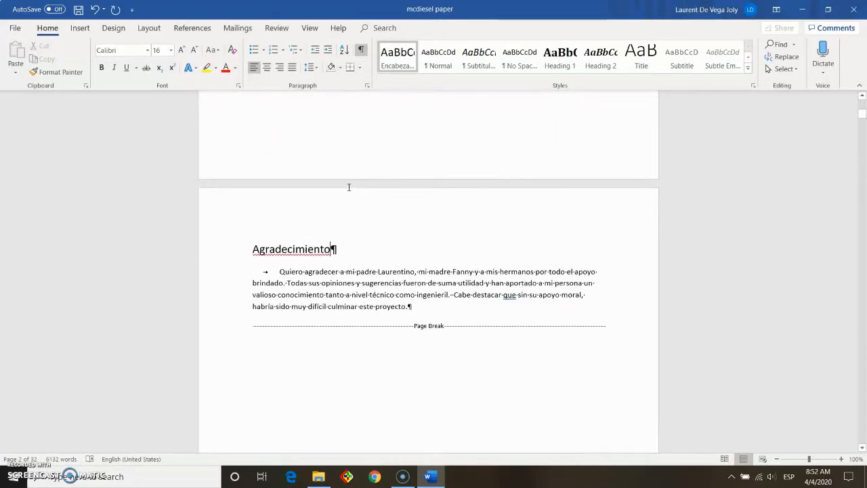
Hide the paragraph and page break formatting marks in the document
click(362, 50)
scroll(360, 80, down, 5)
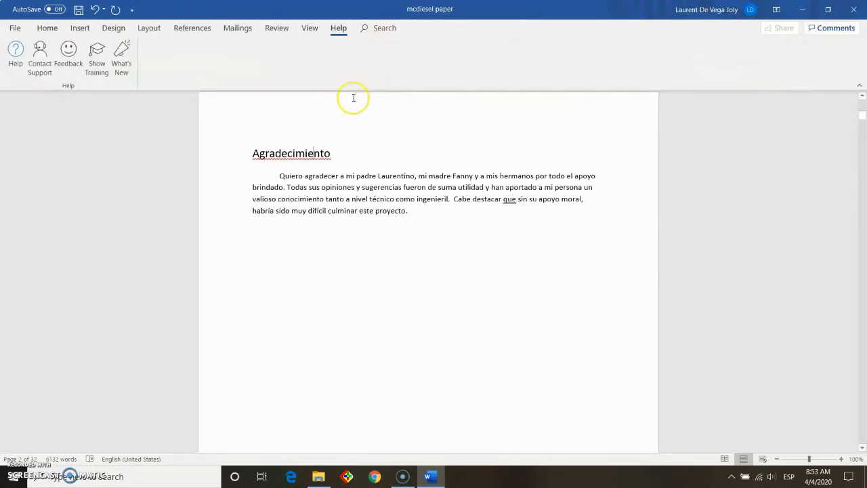
Select all text with formatting similar to the Resumen Ejecutivo heading
click(51, 32)
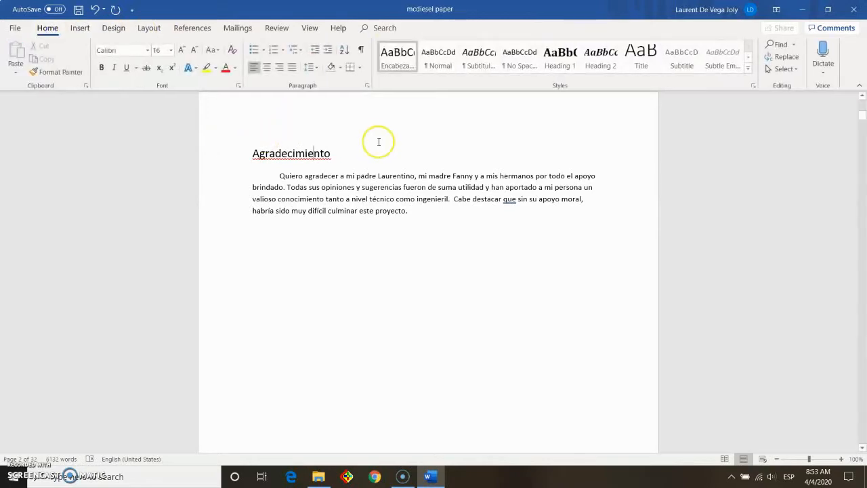
scroll(374, 172, down, 10)
scroll(384, 211, down, 20)
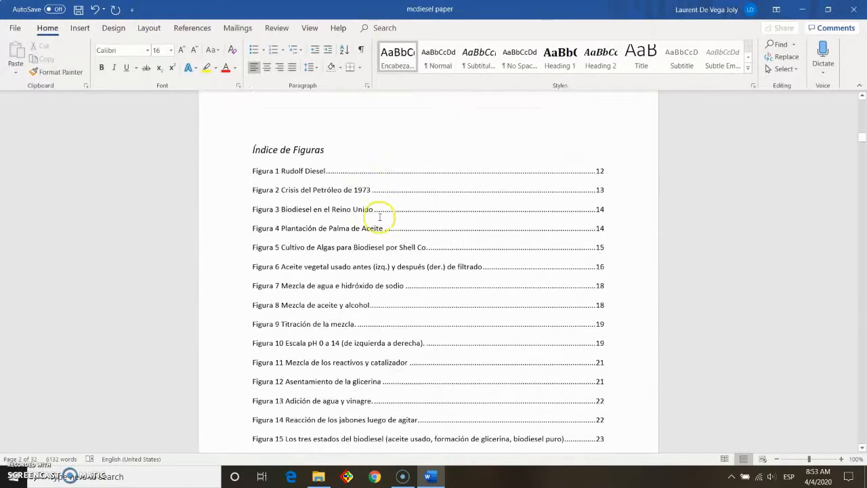
scroll(360, 251, down, 10)
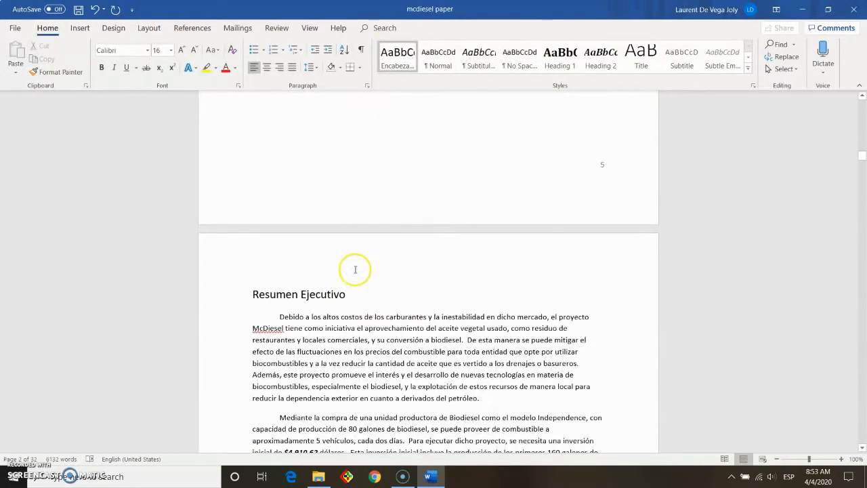
drag(289, 303, 267, 305)
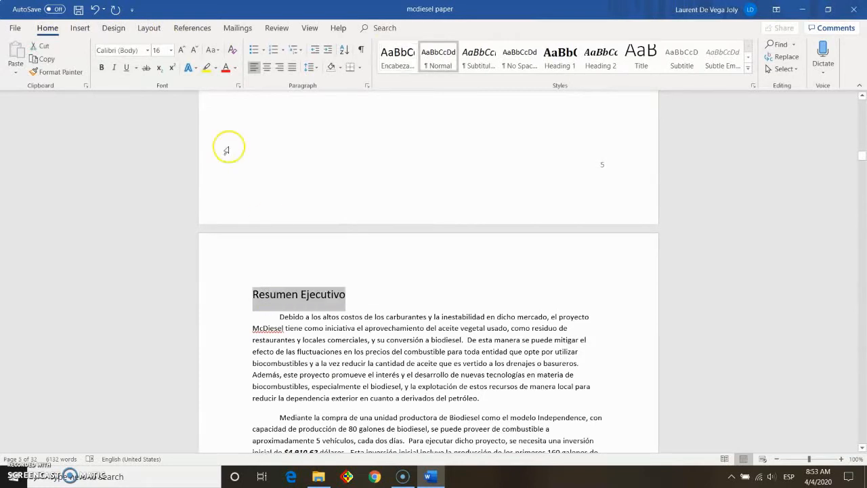
click(786, 71)
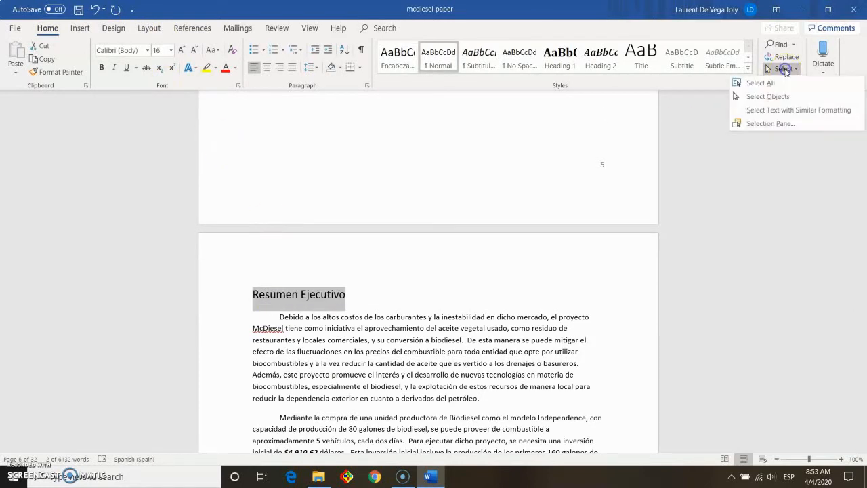
click(786, 111)
Check which headings are selected from Resumen Ejecutivo through Impacto Esperado to Metodología, and back at the Agradecimiento page
scroll(606, 168, down, 15)
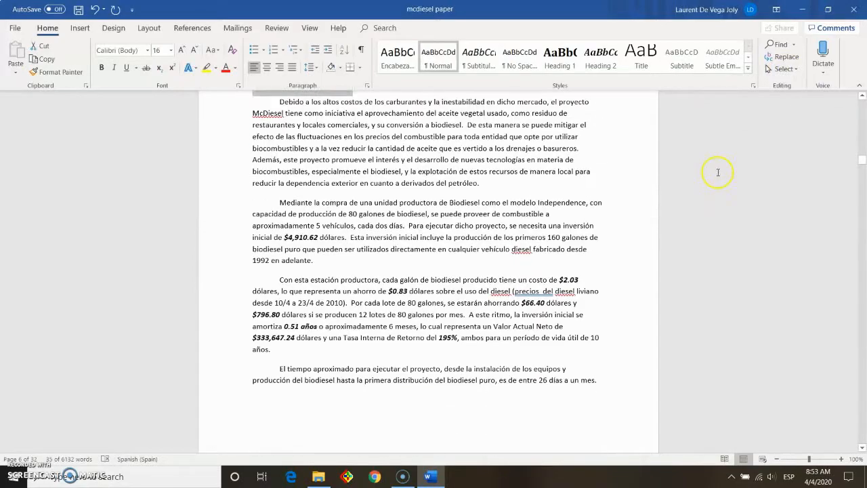
scroll(343, 248, down, 20)
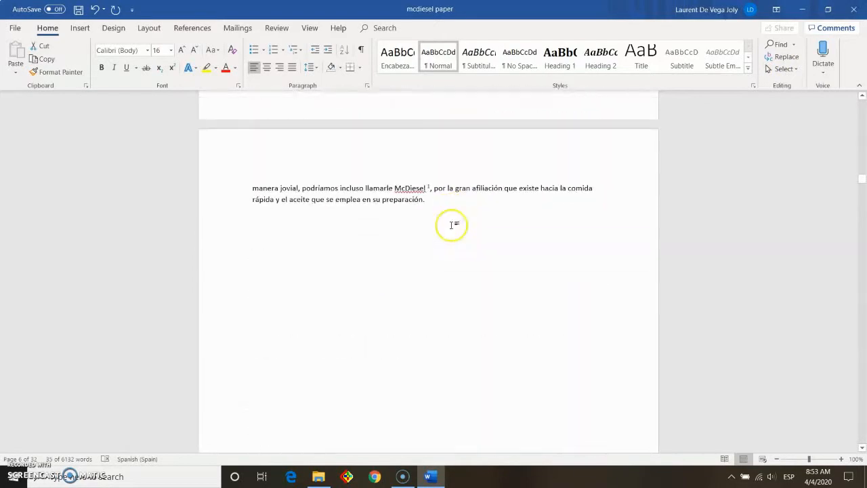
scroll(447, 237, down, 15)
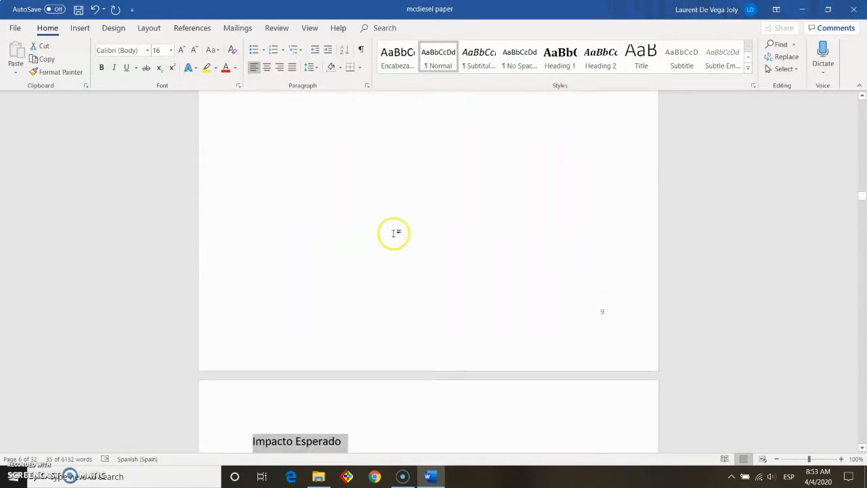
scroll(390, 221, down, 20)
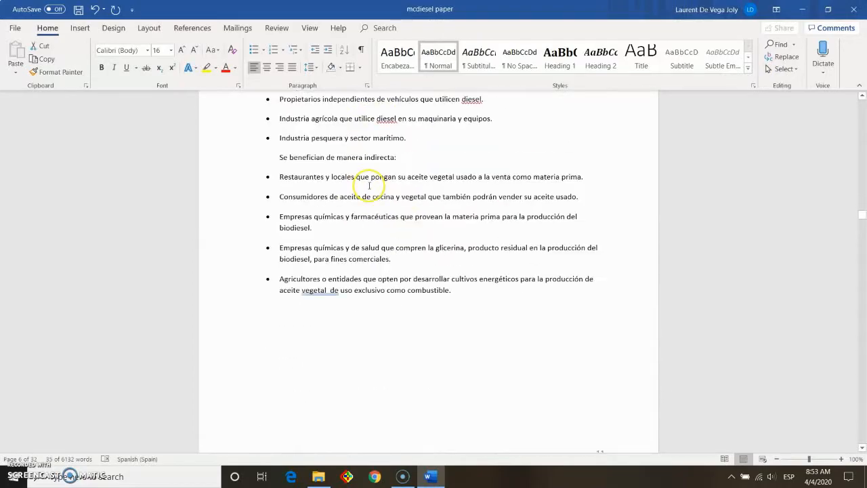
scroll(448, 202, down, 15)
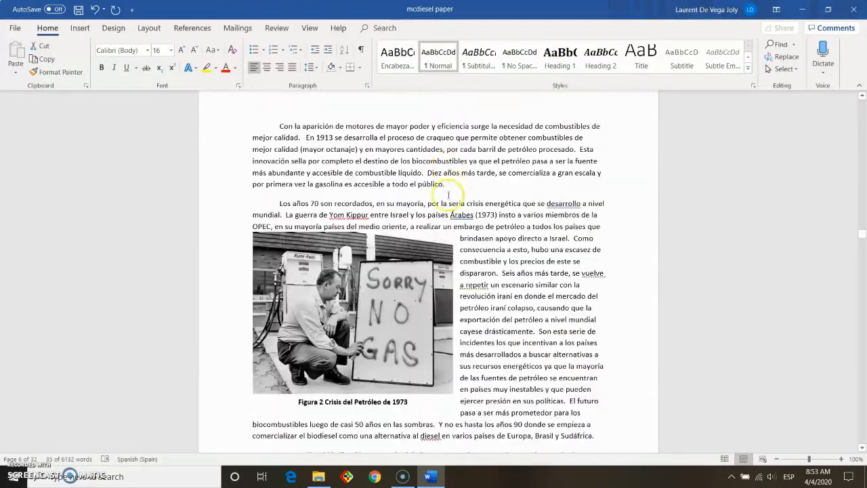
scroll(749, 264, down, 10)
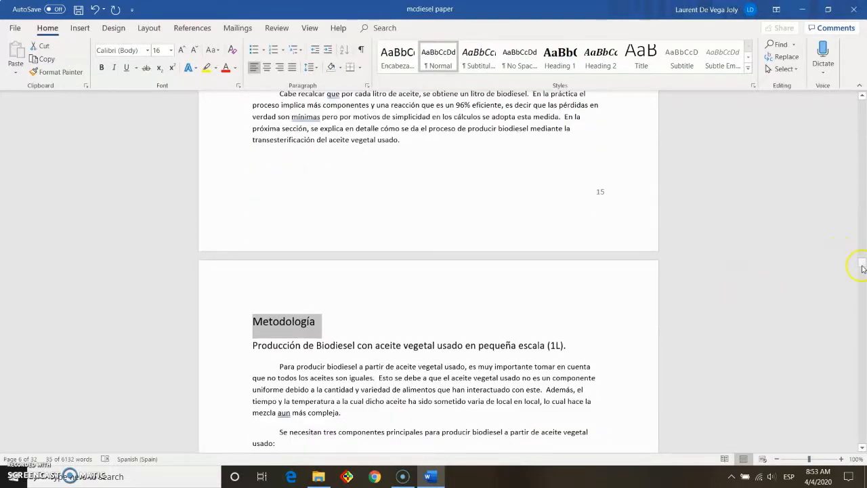
drag(862, 268, 858, 96)
scroll(382, 44, down, 1)
scroll(776, 153, down, 10)
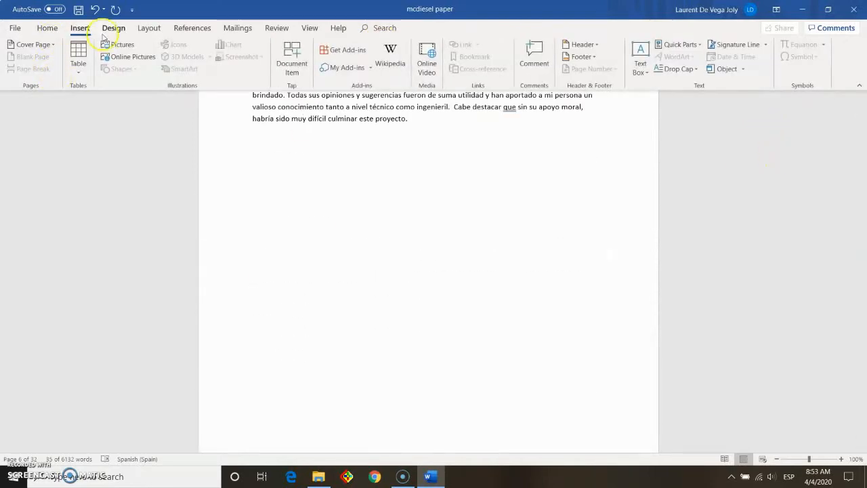
Apply the Encabezado style to all the selected section headings
click(44, 29)
scroll(637, 194, up, 10)
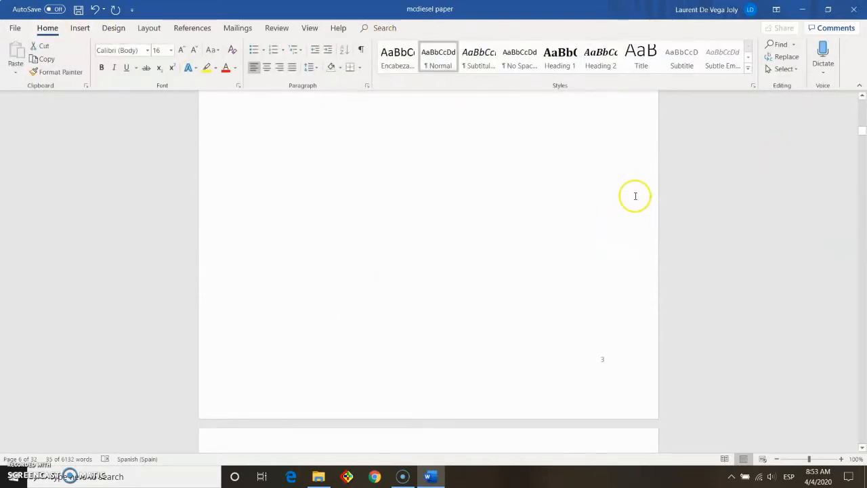
scroll(635, 196, down, 15)
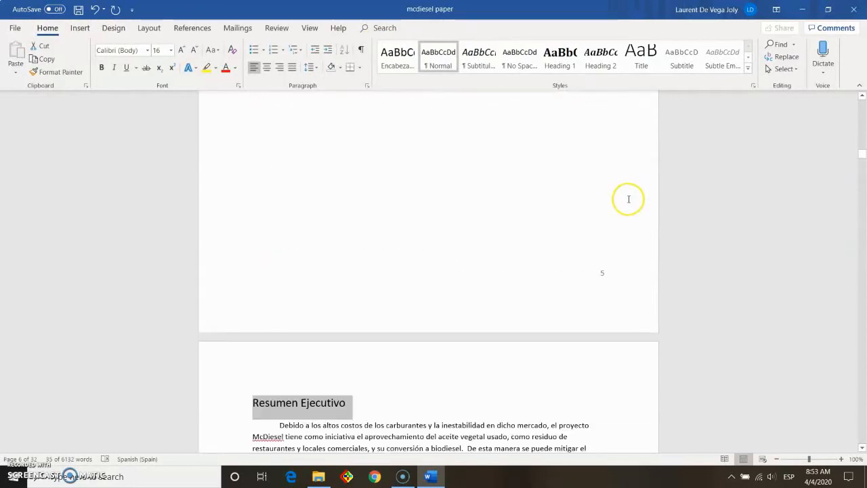
scroll(627, 198, down, 5)
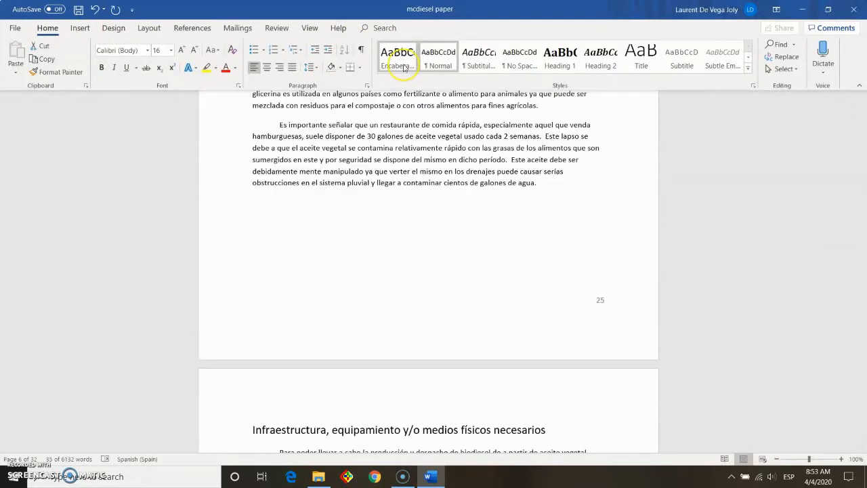
click(404, 67)
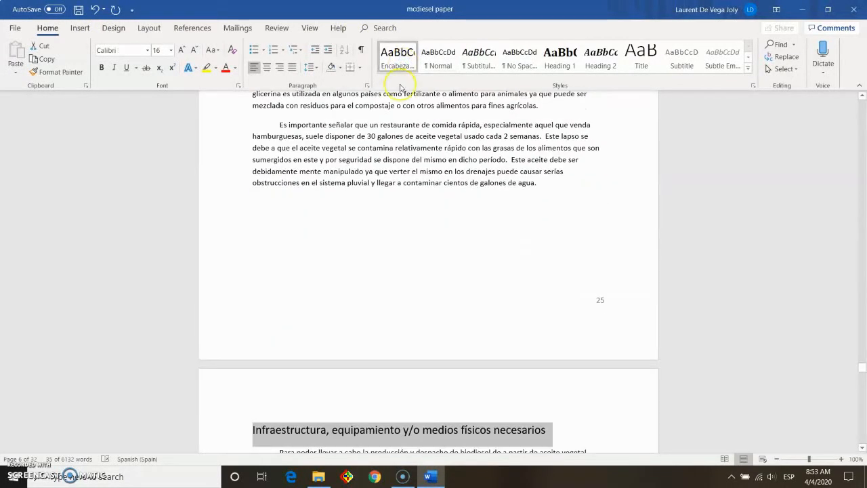
Apply the Encabezado style to the Plan de Trabajo heading
scroll(613, 271, up, 15)
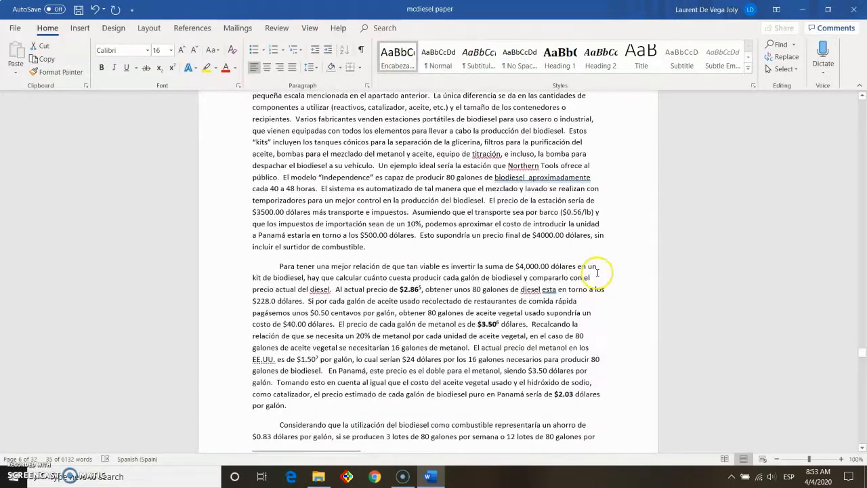
scroll(598, 272, up, 5)
click(308, 251)
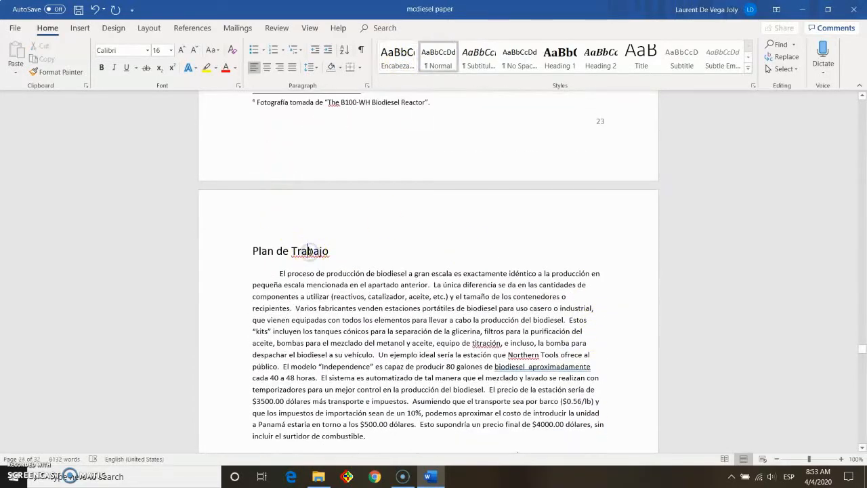
scroll(311, 250, up, 4)
drag(327, 383, 262, 381)
click(399, 66)
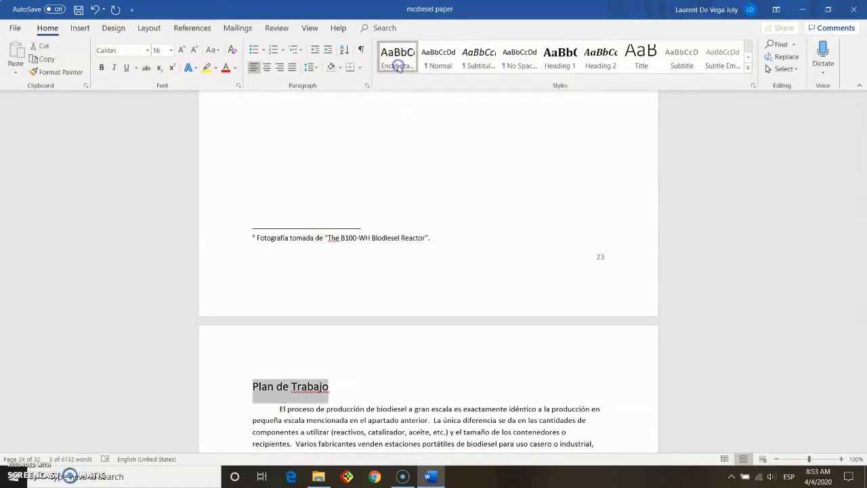
Check the style of the Metodología heading and look through the surrounding pages for remaining unstyled headings
scroll(422, 219, up, 10)
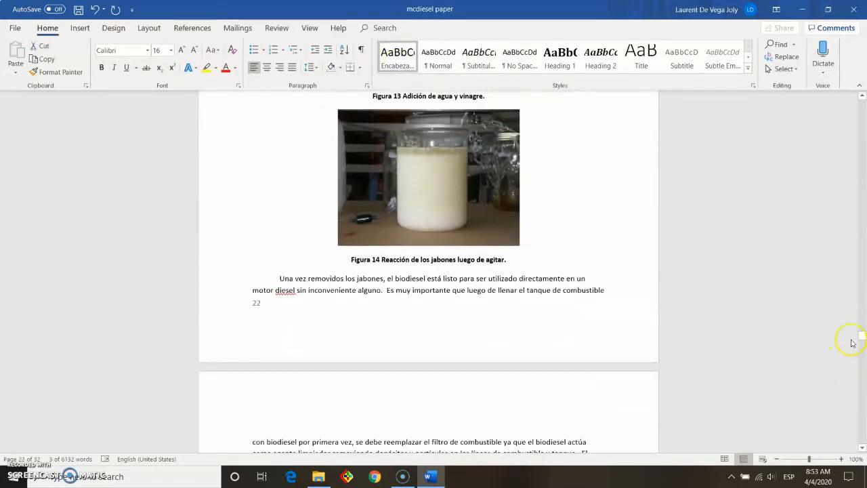
drag(861, 334, 837, 263)
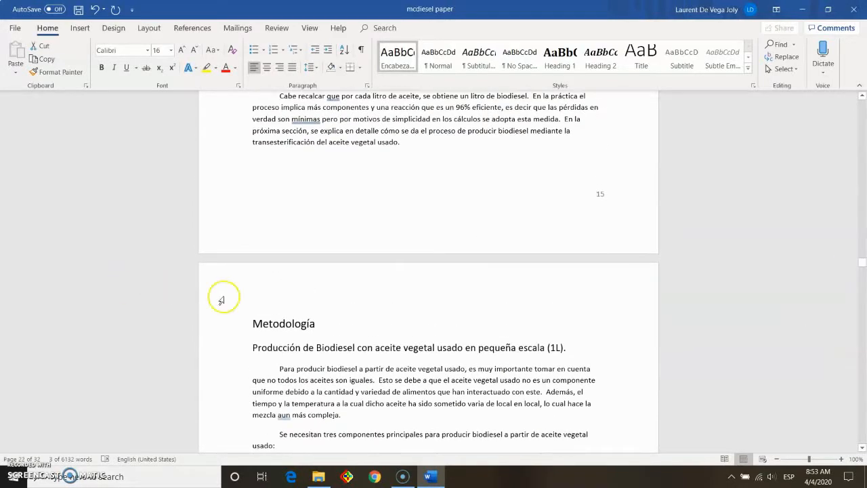
click(279, 322)
scroll(305, 306, up, 15)
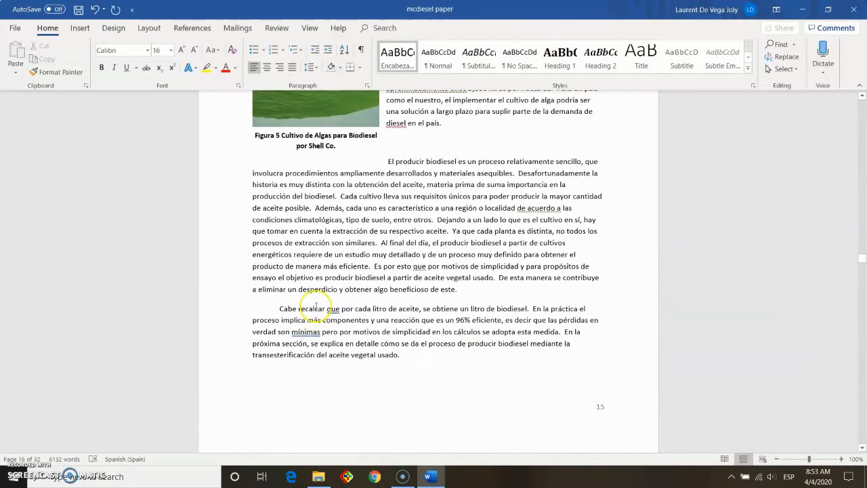
scroll(480, 293, up, 20)
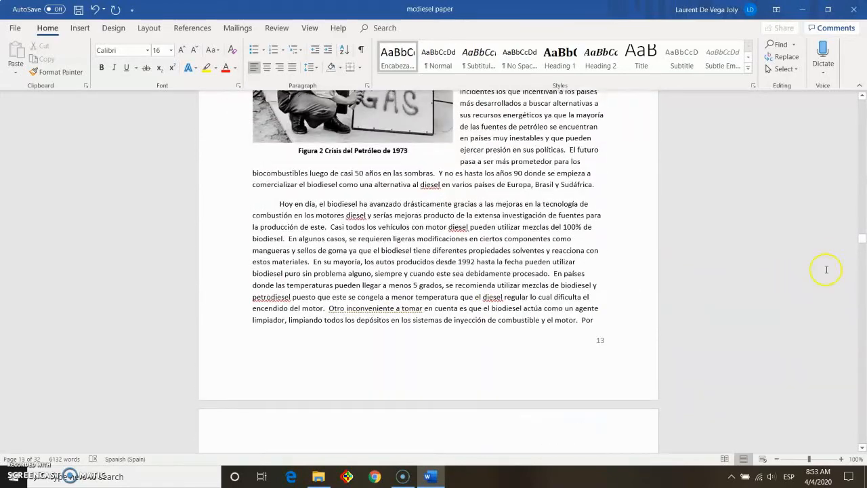
drag(861, 240, 845, 372)
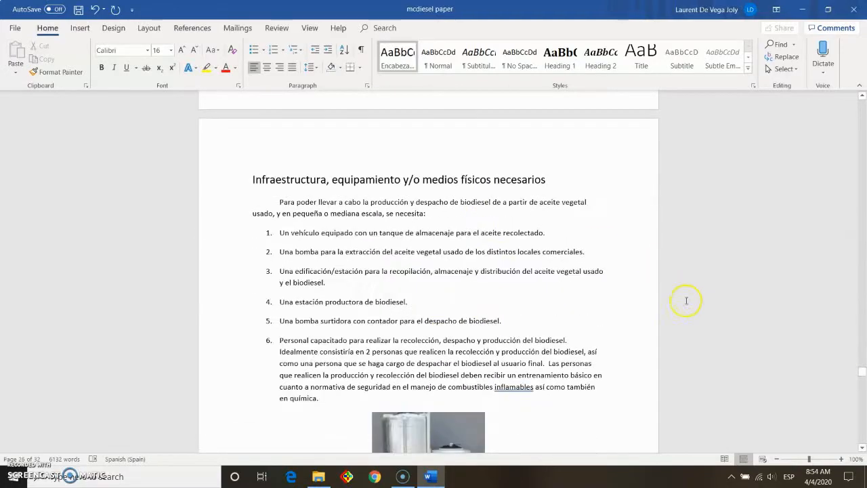
Apply the Encabezado style to the Presupuesto heading above the project budget table
scroll(678, 316, down, 20)
scroll(676, 316, up, 5)
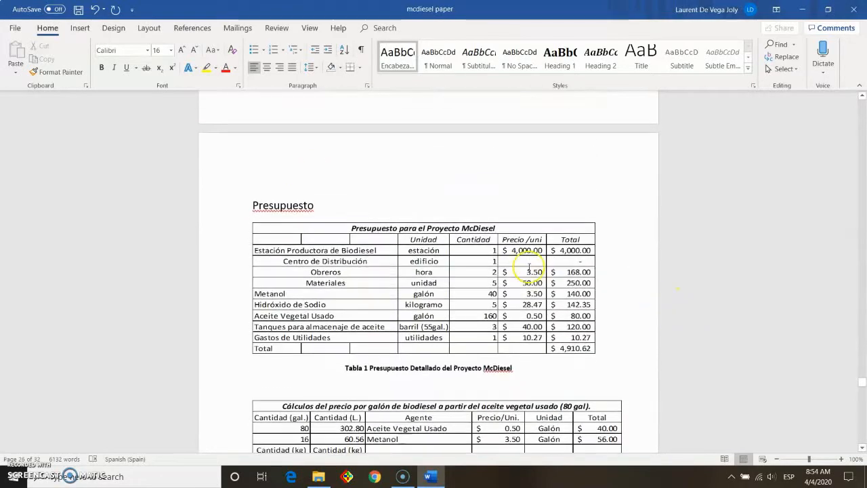
click(291, 212)
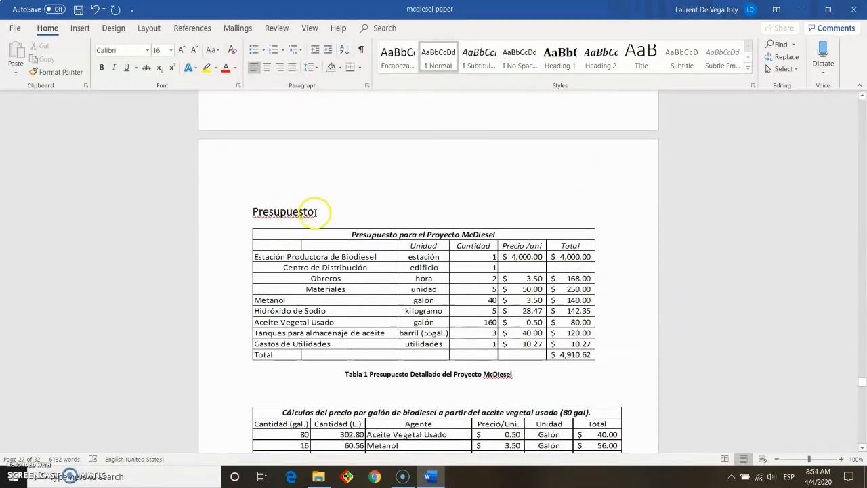
drag(315, 212, 276, 211)
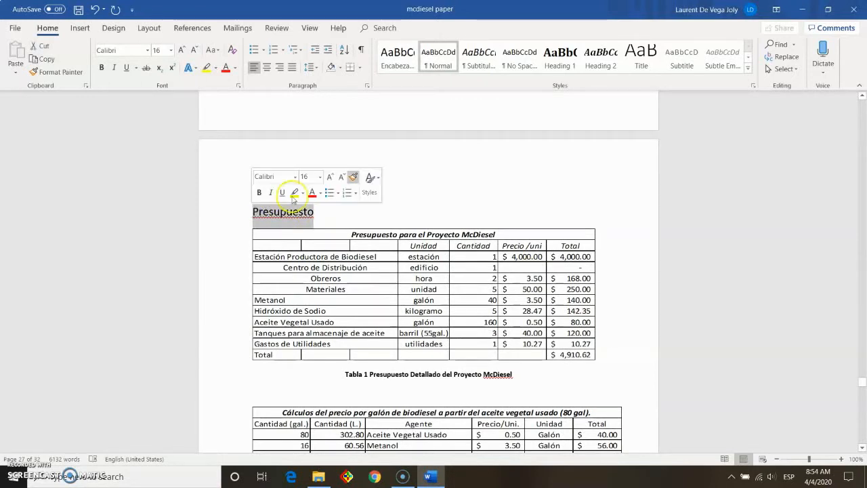
click(398, 57)
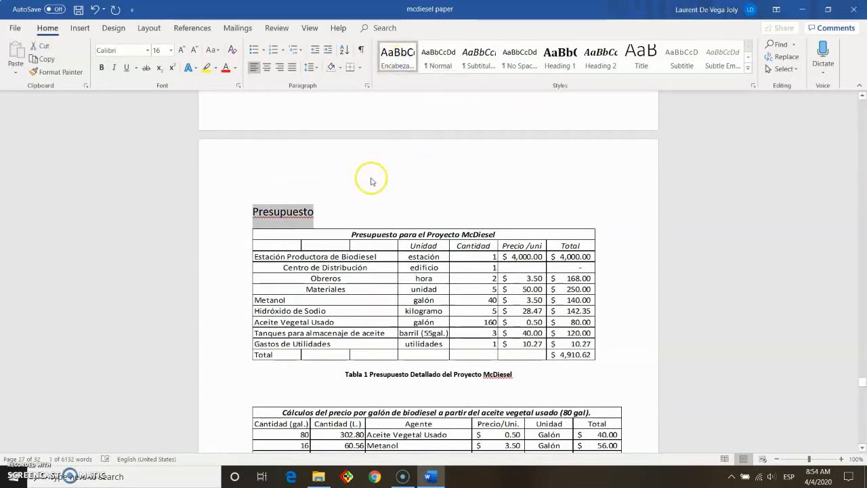
click(341, 214)
Select all text formatted like the Resultados Esperados heading and apply the Encabezado style to it
scroll(310, 234, down, 20)
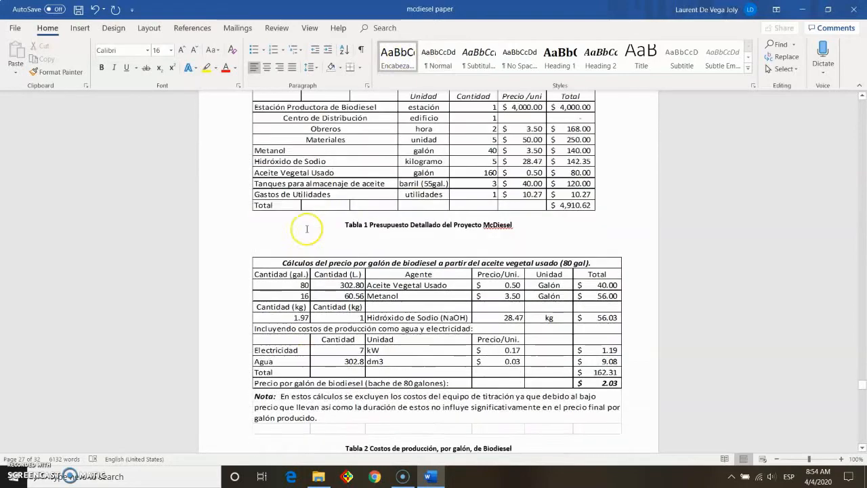
scroll(308, 229, down, 18)
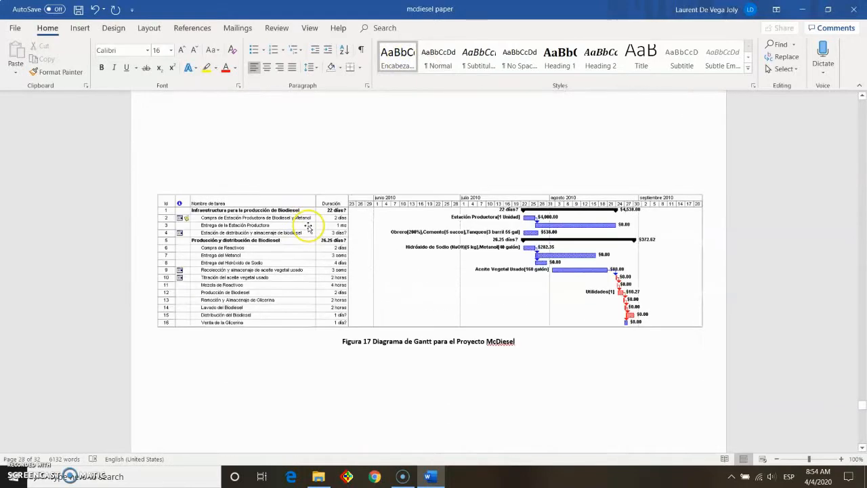
click(315, 144)
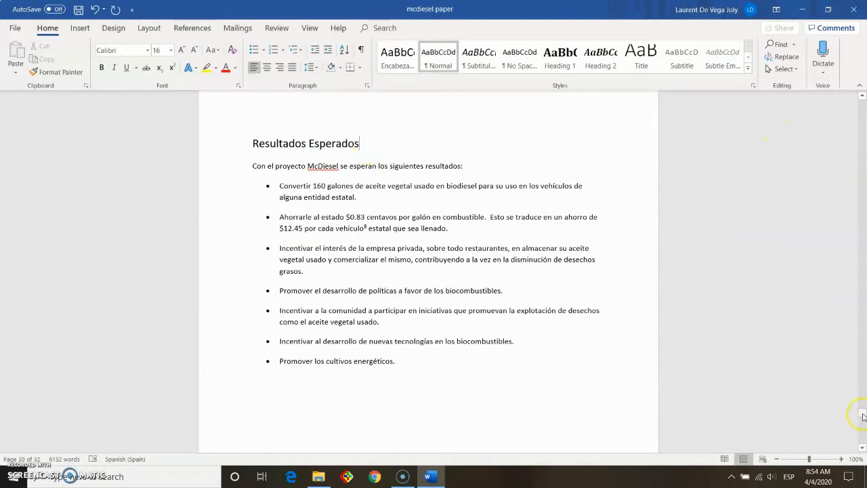
drag(375, 145, 248, 146)
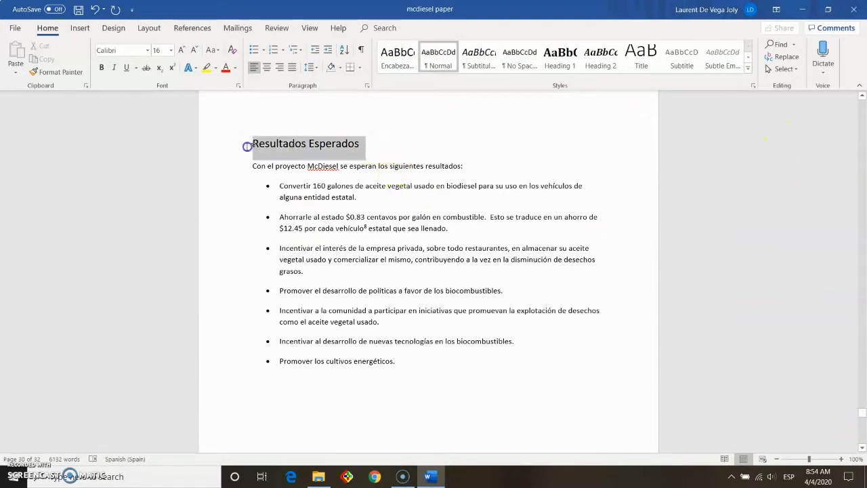
click(782, 68)
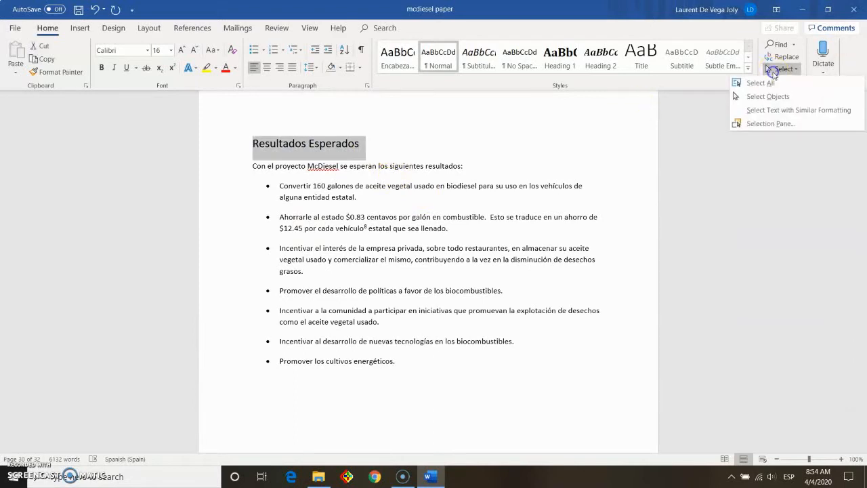
click(796, 111)
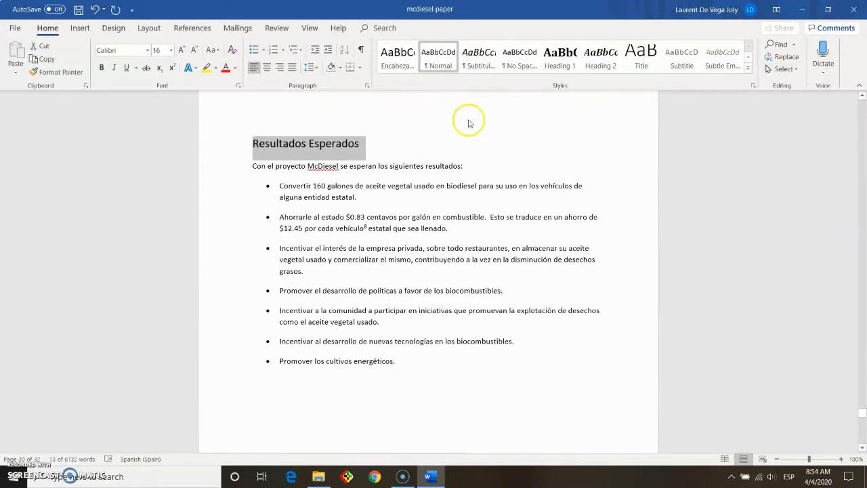
click(401, 62)
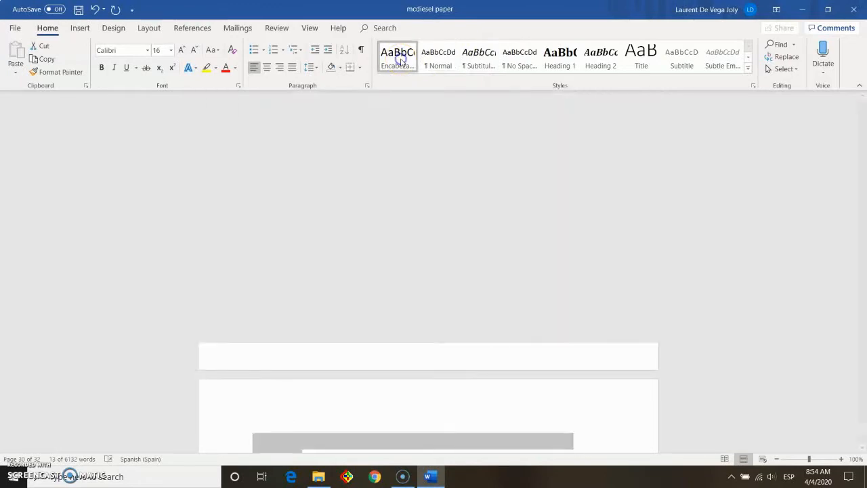
Check that the Transferencia y Comunicación and Bibliografía headings use the Encabezado style and review the final pages for unstyled titles
scroll(434, 156, up, 5)
scroll(429, 163, down, 5)
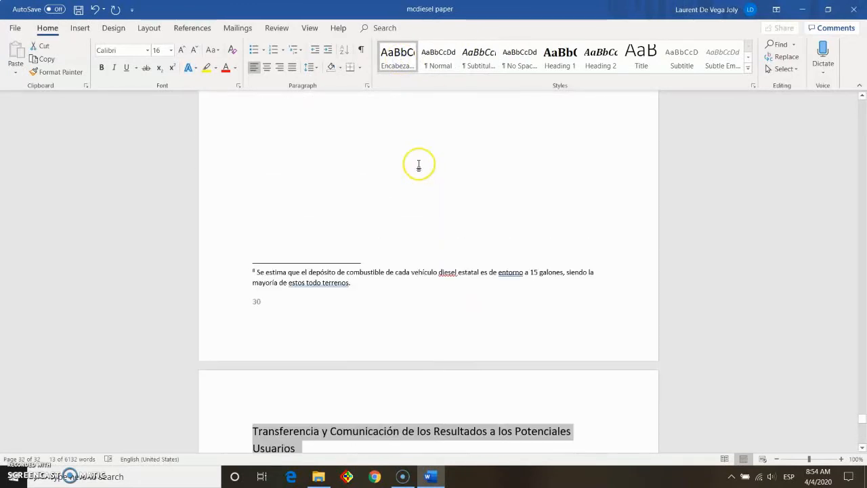
click(336, 370)
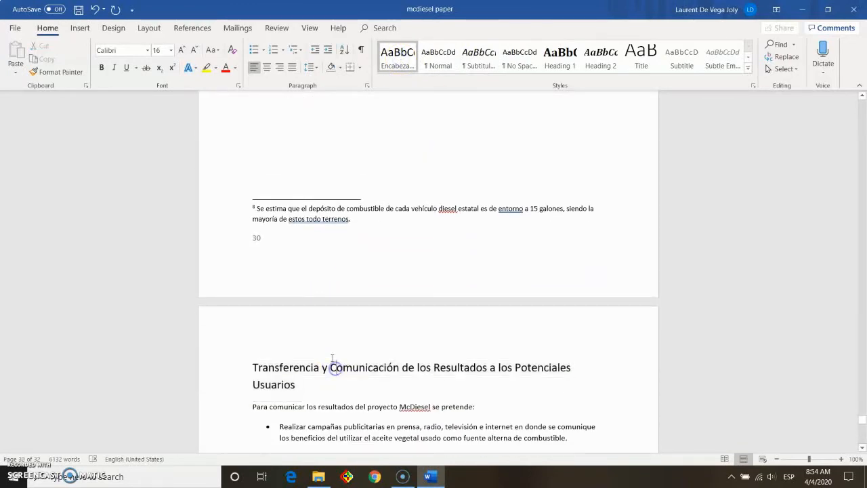
scroll(319, 330, down, 10)
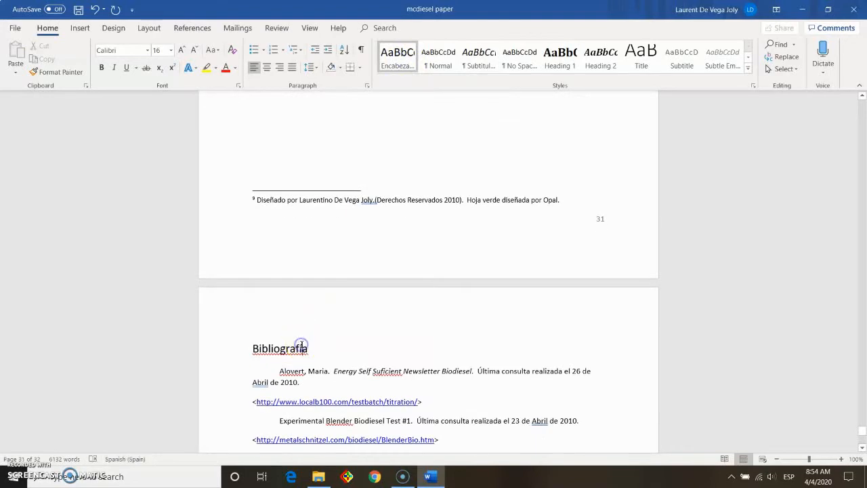
scroll(301, 345, down, 10)
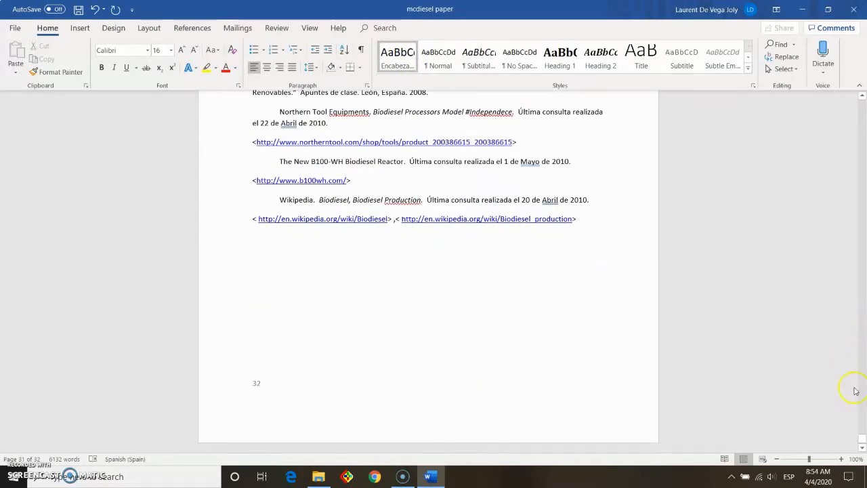
mouse_move(861, 438)
mouse_down()
mouse_move(861, 420)
mouse_move(861, 431)
mouse_up()
click(314, 342)
scroll(315, 341, up, 15)
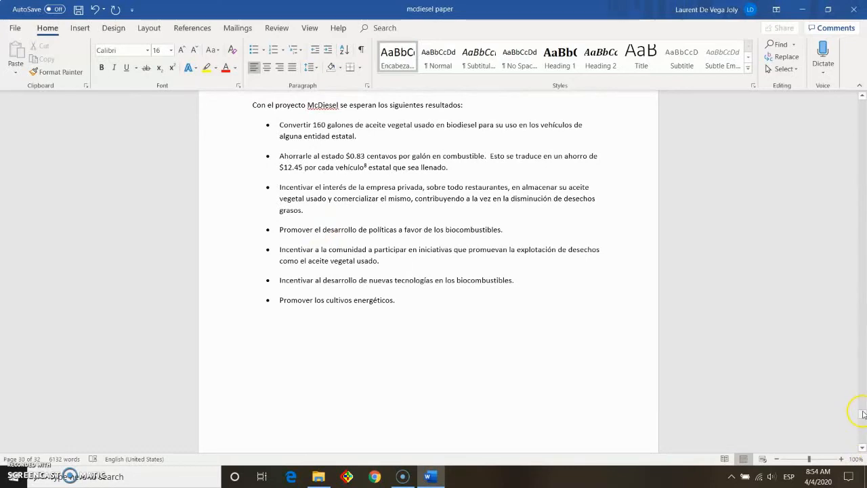
Place the cursor below the Índice de Contenido heading on page 3 and begin a custom table of contents
drag(863, 415, 863, 124)
click(422, 178)
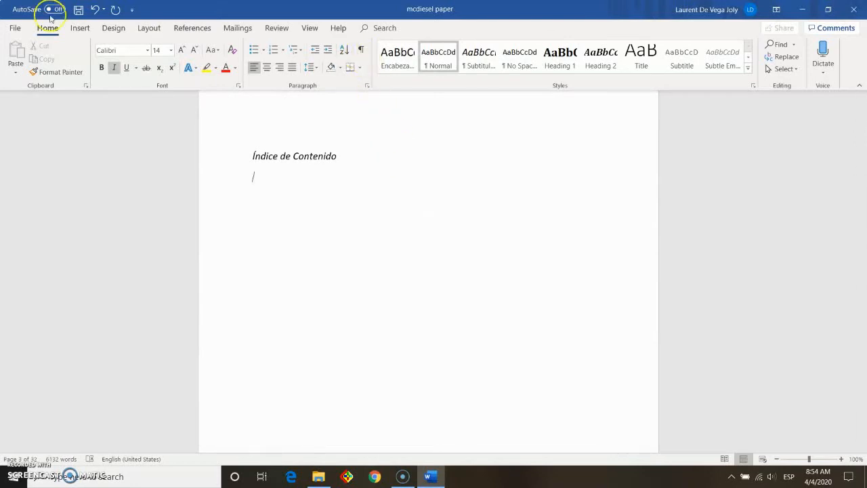
click(80, 28)
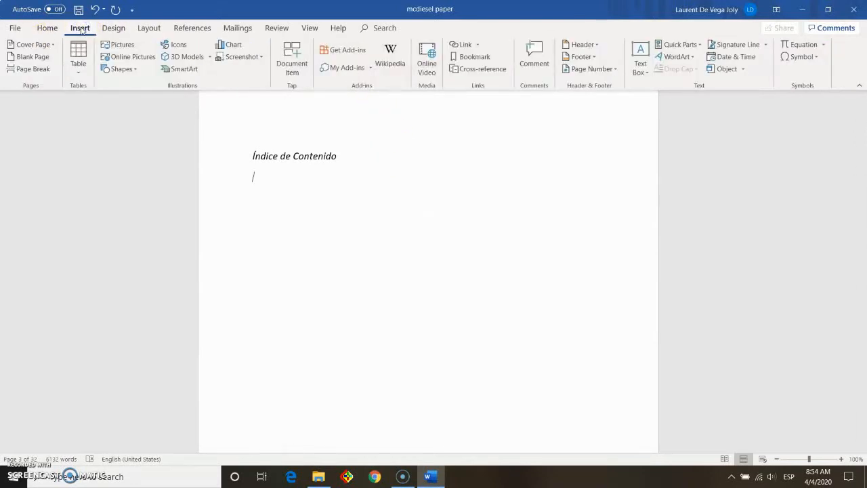
click(122, 30)
click(182, 29)
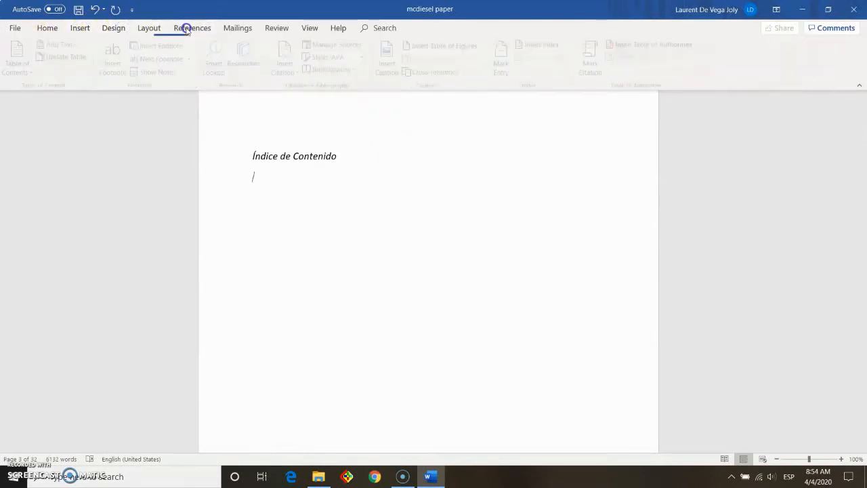
click(26, 70)
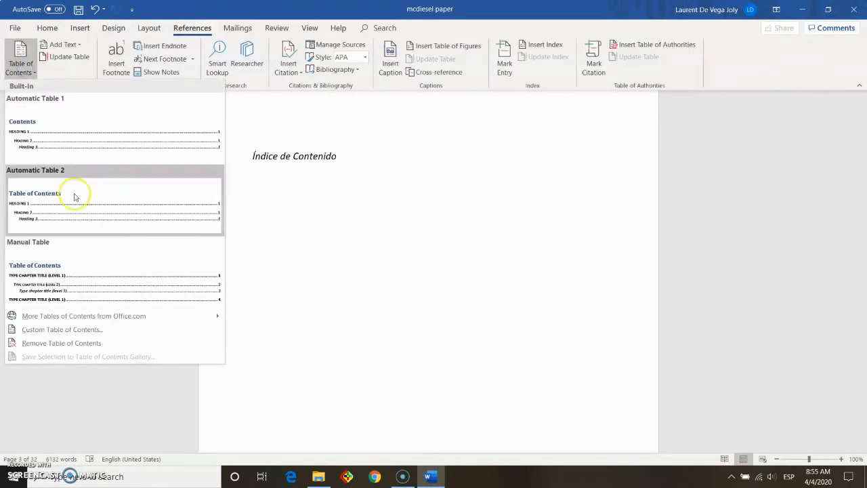
click(105, 330)
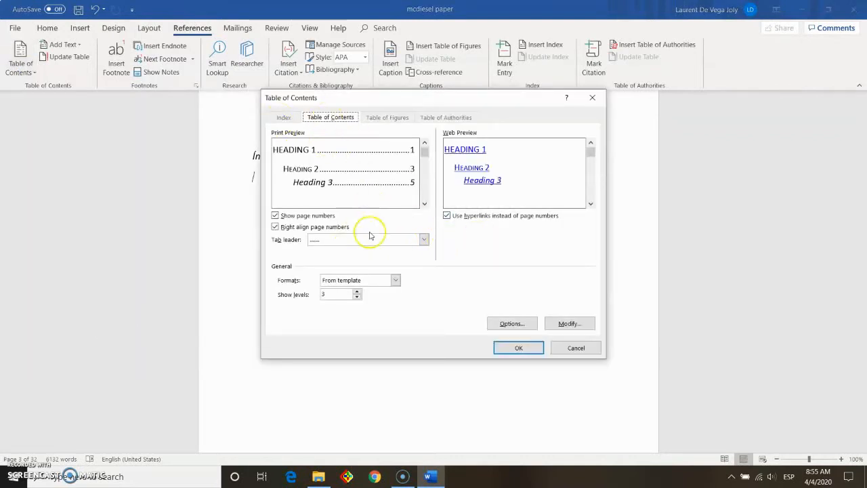
Try a dashed tab leader and the Classic, Distinctive, Fancy and Modern formats for the table of contents
click(425, 240)
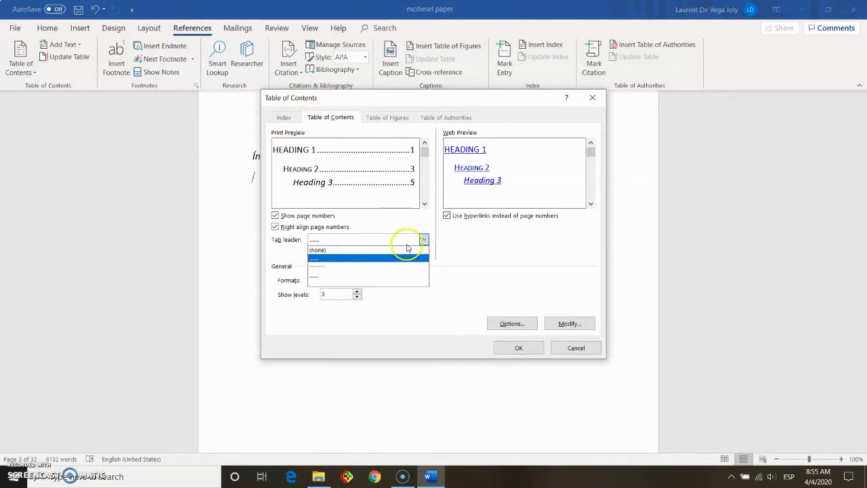
click(366, 266)
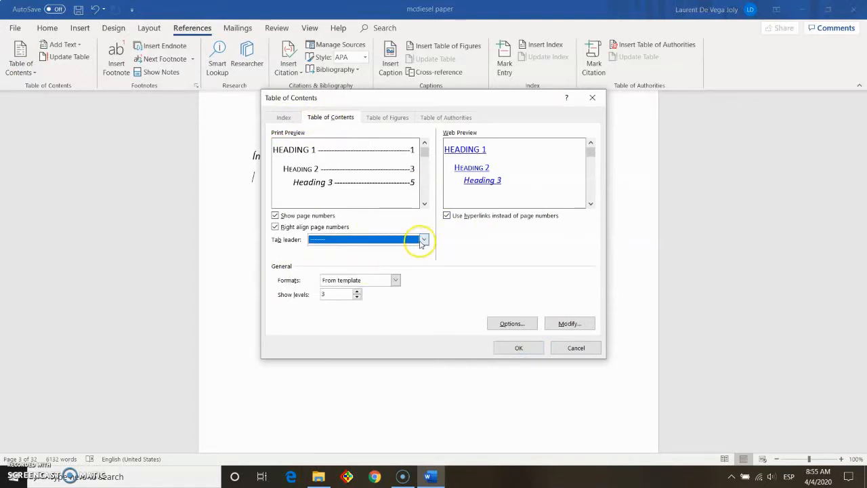
click(395, 279)
click(357, 300)
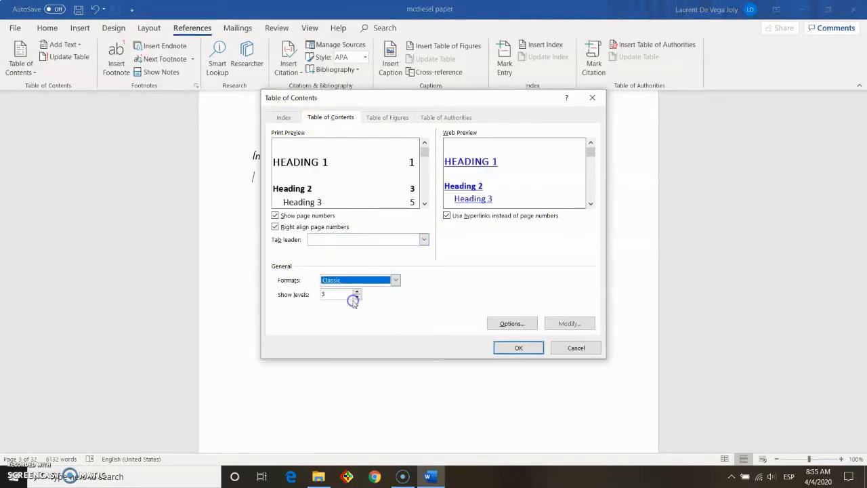
click(395, 279)
click(352, 307)
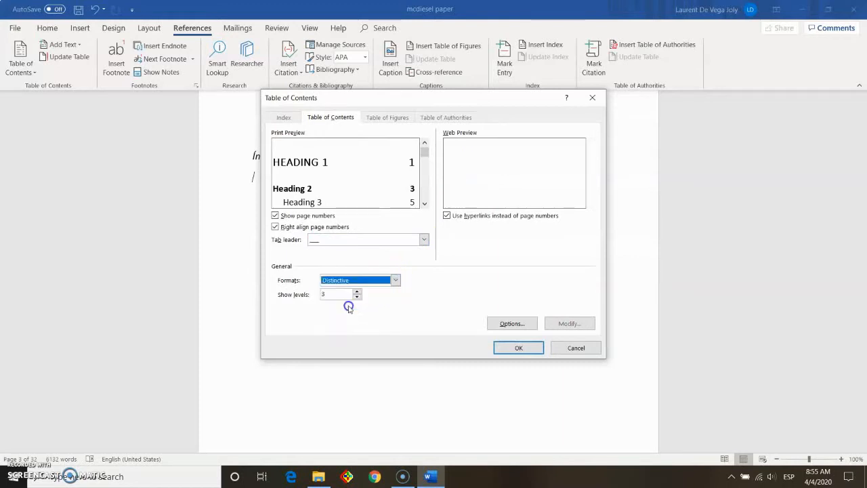
click(395, 280)
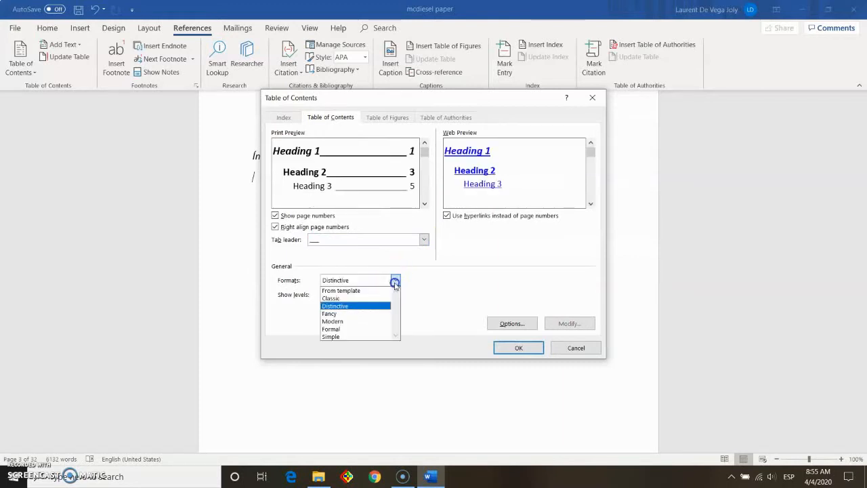
click(337, 315)
click(395, 280)
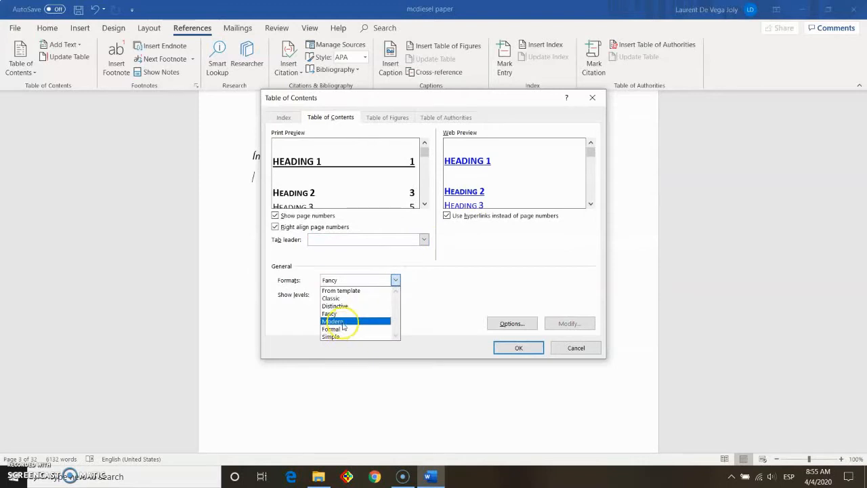
click(343, 323)
Set the table of contents format to Formal
click(395, 279)
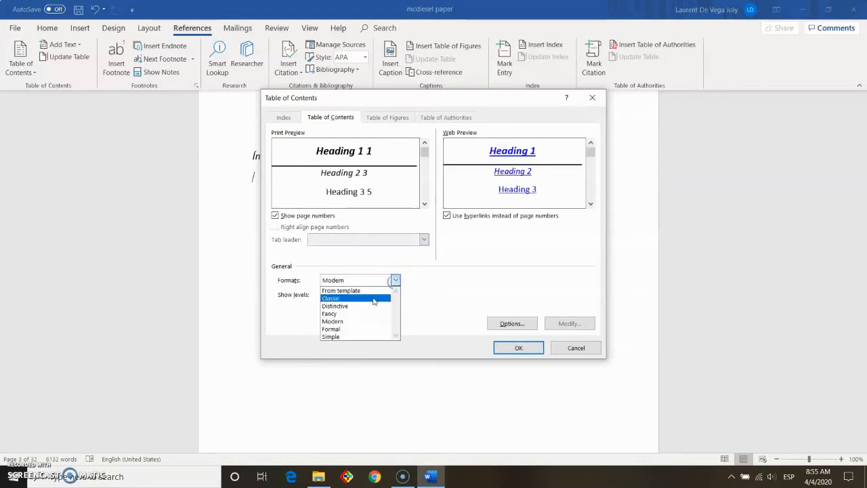
click(348, 328)
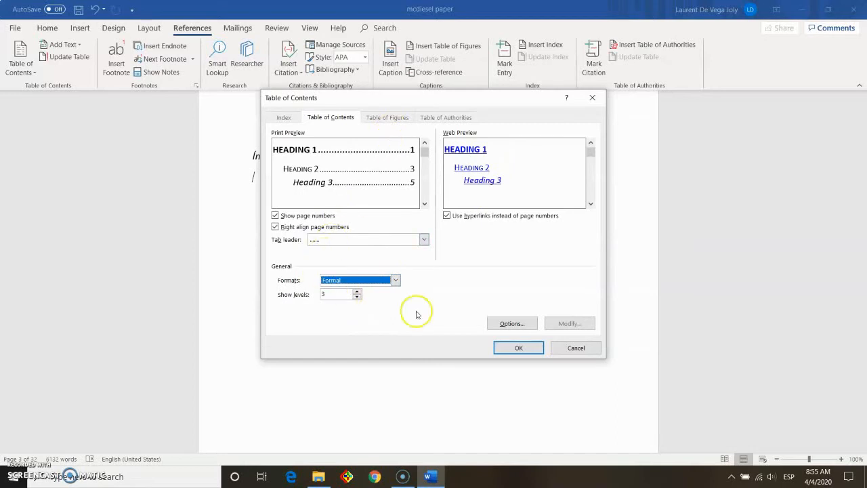
In the table of contents options, clear the levels of Heading 1, Heading 2 and Heading 3 and assign level 1 to Encabezado
click(508, 323)
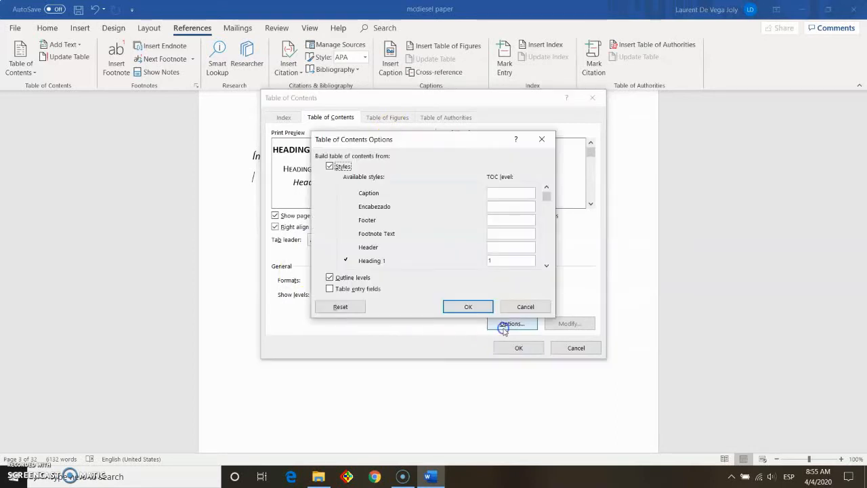
click(546, 266)
click(547, 266)
click(547, 266)
click(511, 210)
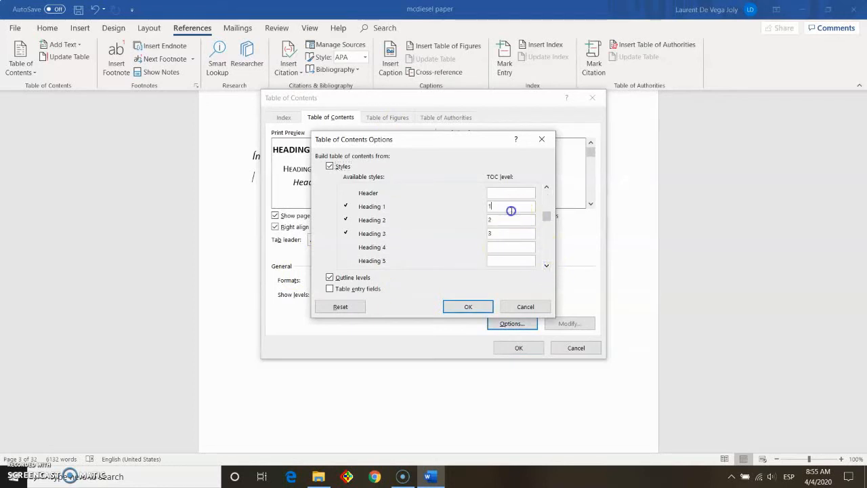
click(547, 220)
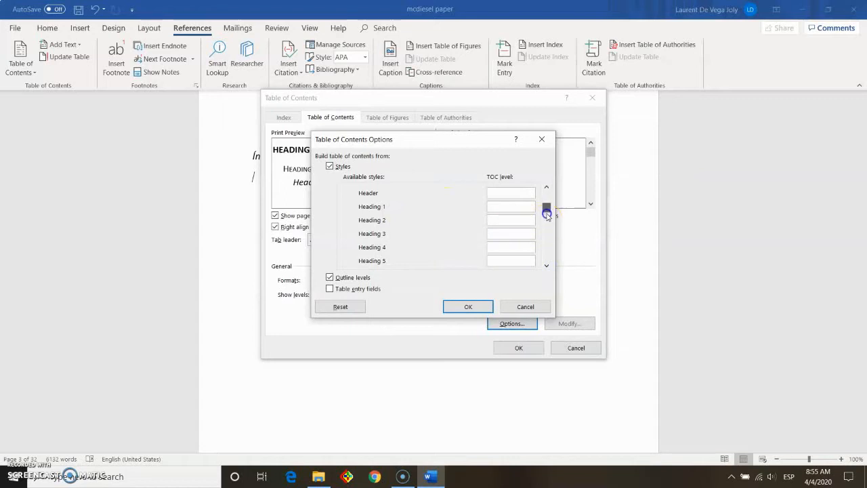
drag(547, 215, 546, 202)
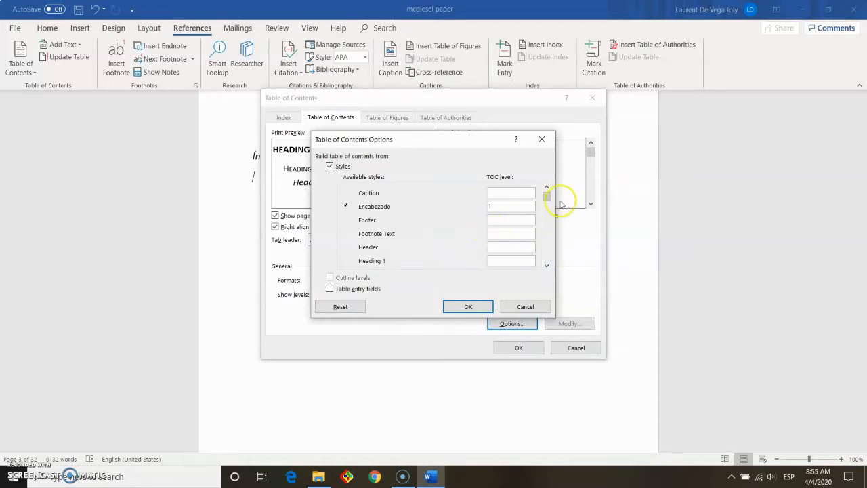
Assign table of contents level 2 to the custom Subtitul style
click(547, 265)
click(548, 267)
click(547, 266)
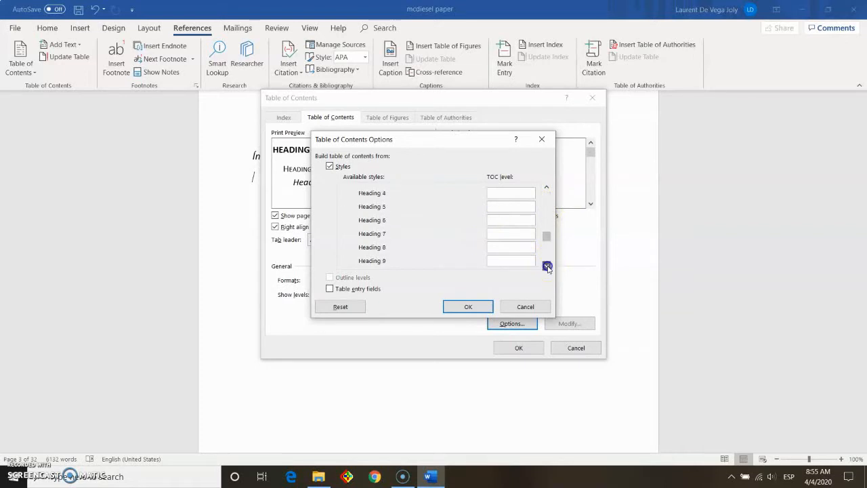
click(547, 267)
click(548, 267)
click(547, 266)
click(547, 266)
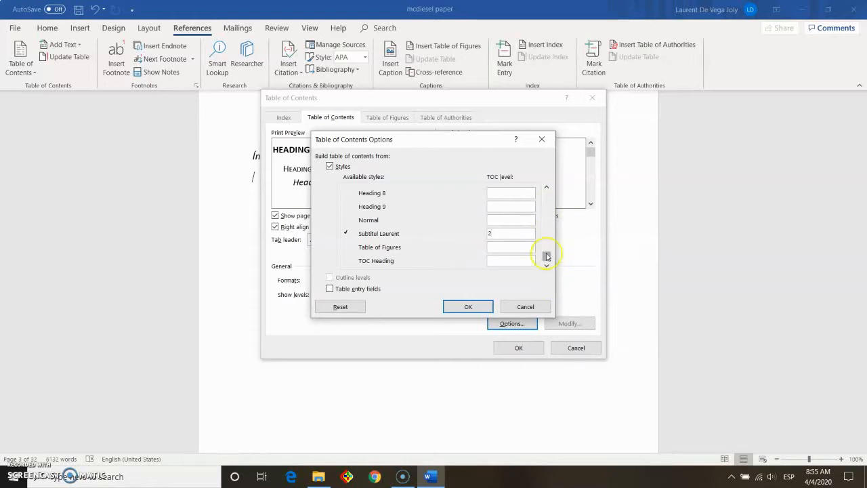
Review the levels assigned to the styles, accept them and insert the table of contents under the Índice de Contenido heading
scroll(546, 251, up, 4)
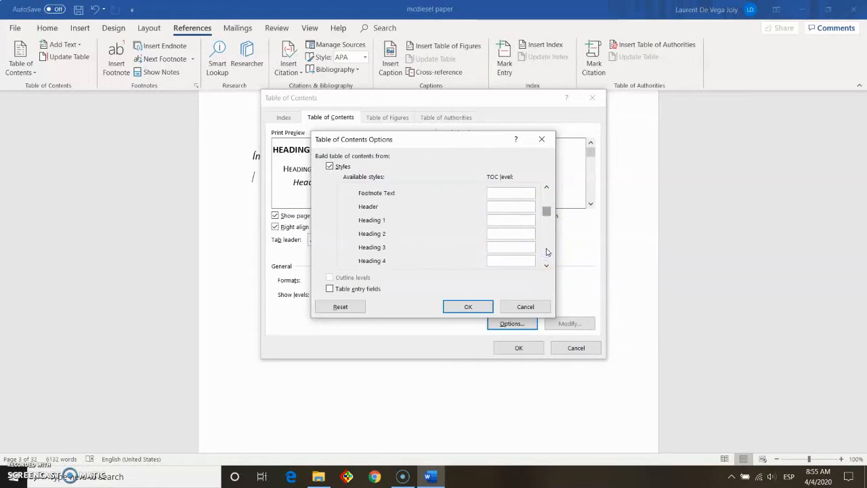
scroll(547, 252, down, 2)
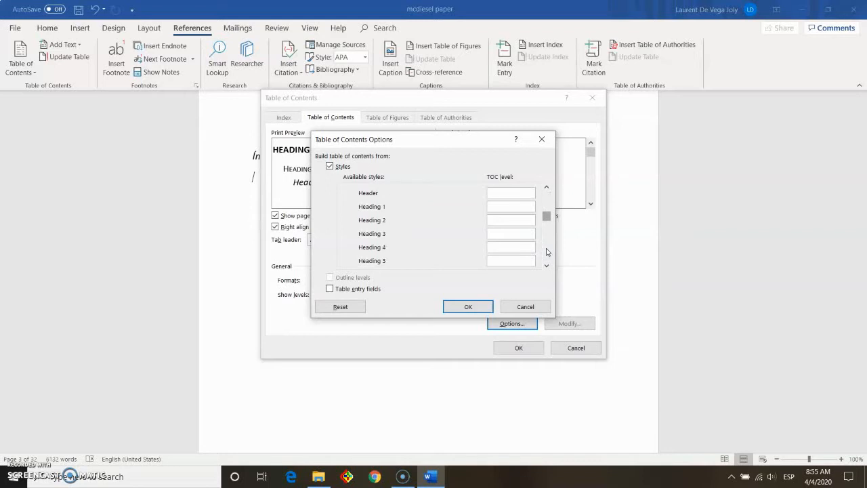
scroll(547, 252, down, 2)
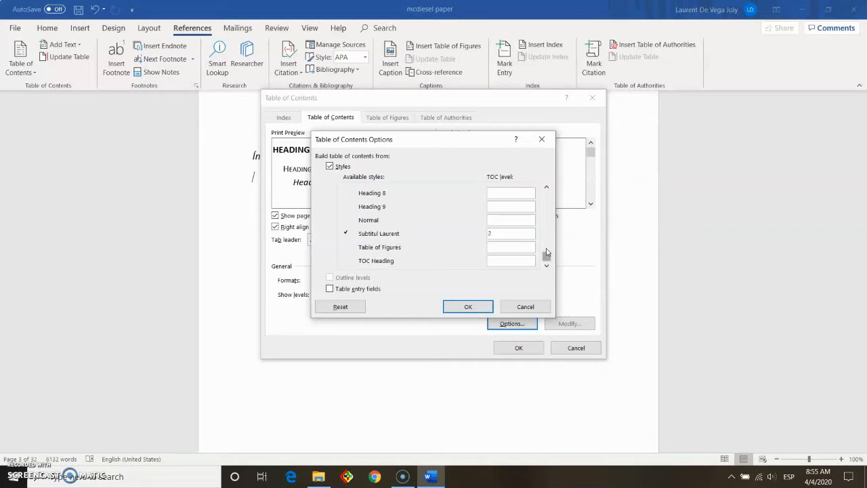
click(477, 306)
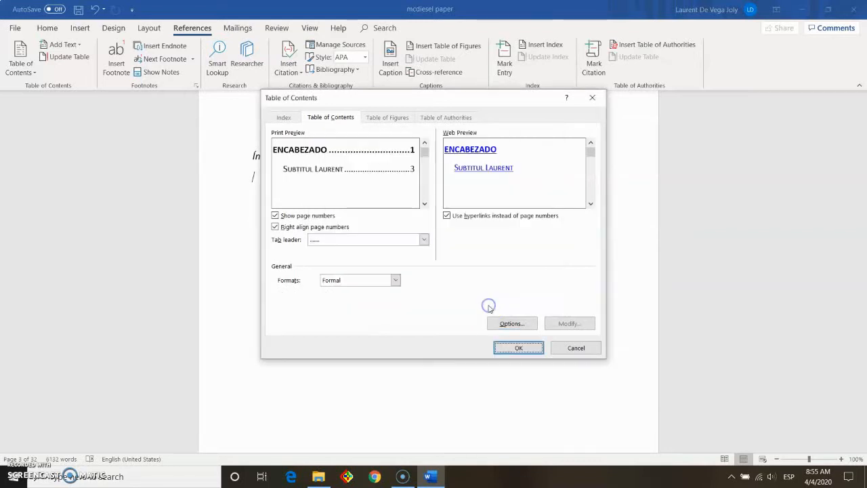
click(522, 348)
click(400, 271)
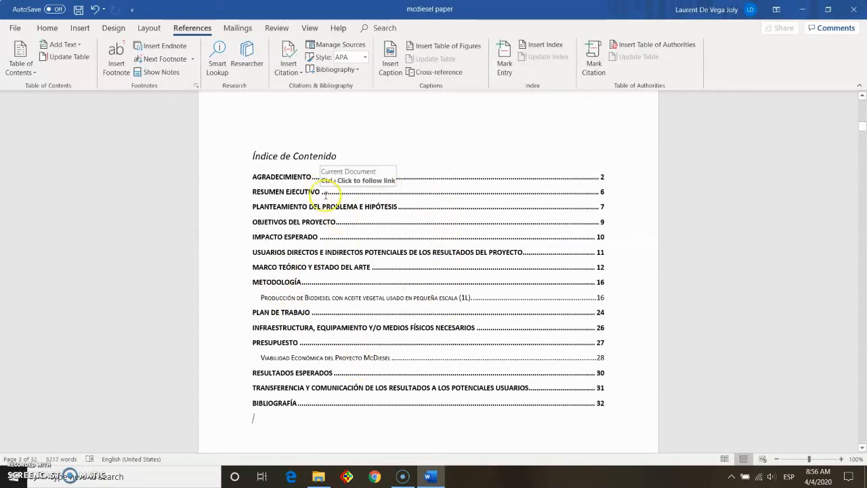
Remove the bold formatting from all entries of the table of contents
drag(616, 403, 263, 177)
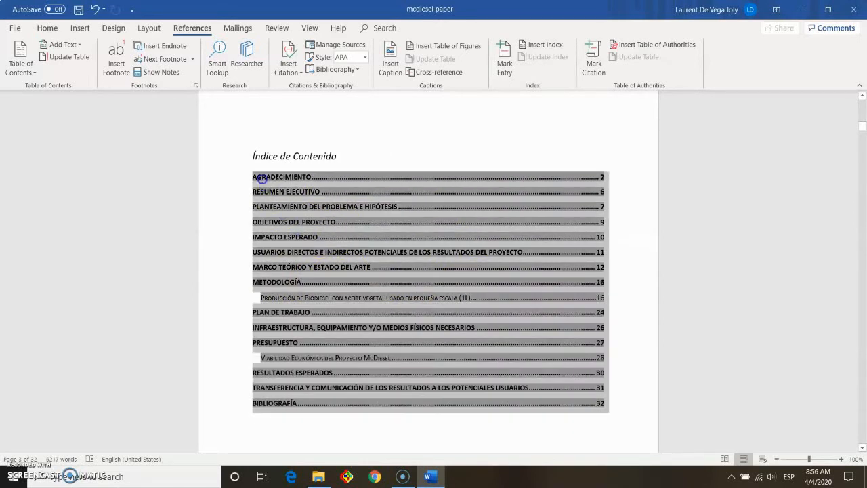
click(46, 27)
click(100, 68)
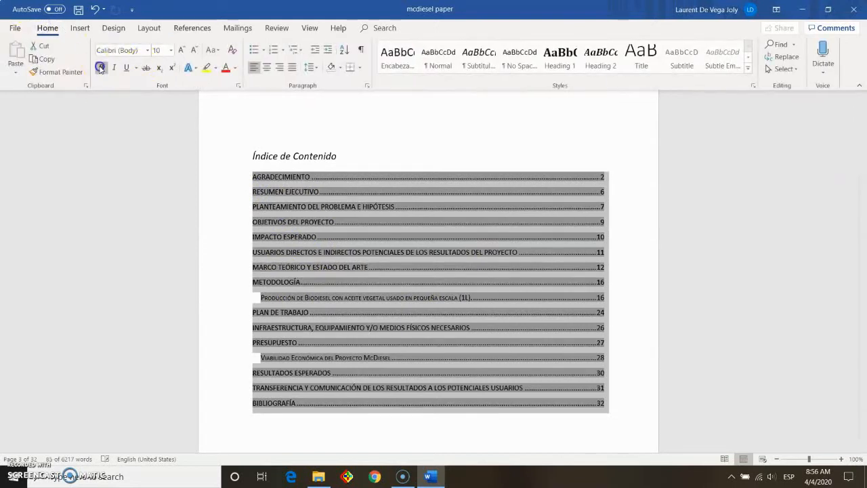
click(626, 388)
click(783, 68)
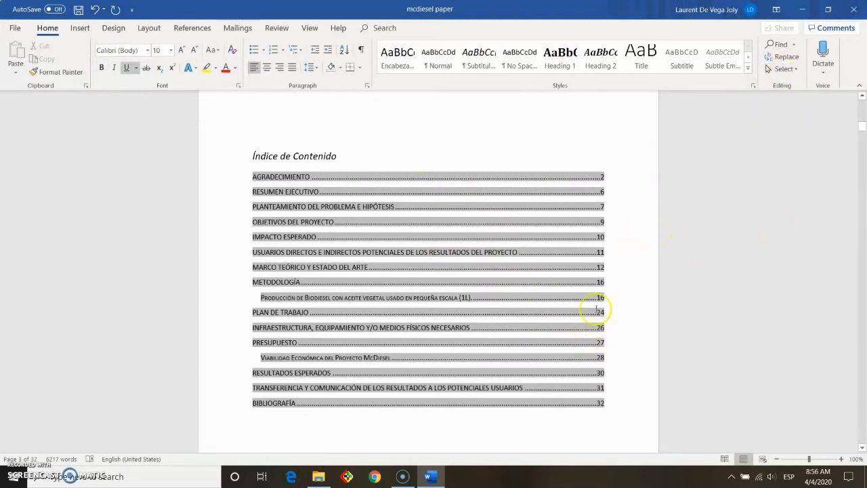
Look over the pages after the table of contents, from the list of figures to the Resumen Ejecutivo section
scroll(183, 246, down, 2)
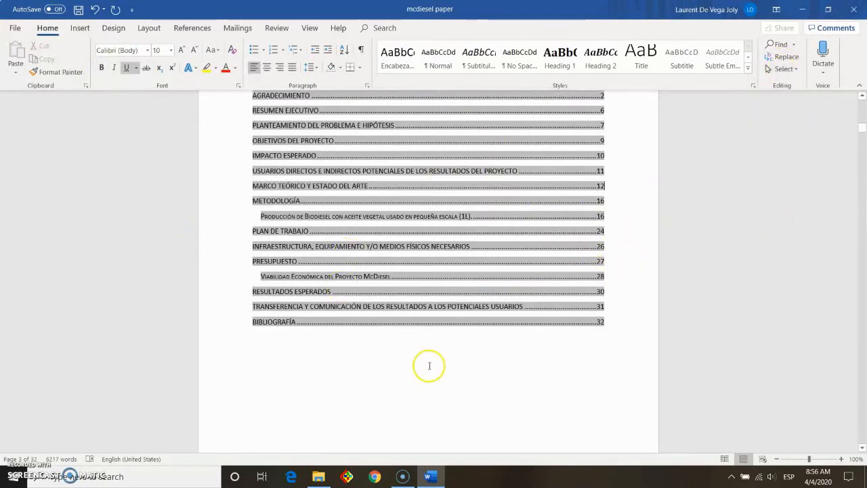
click(416, 334)
scroll(377, 284, down, 20)
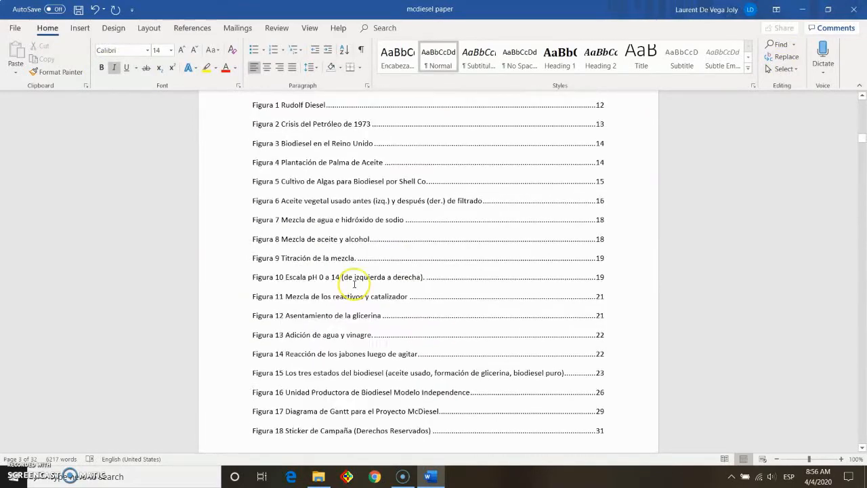
scroll(355, 296, down, 15)
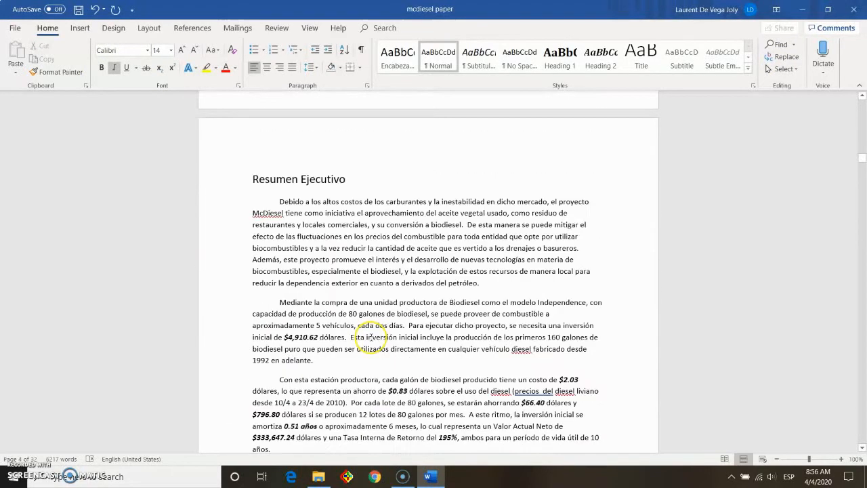
Set the font size of the Resumen Ejecutivo title to 14 and check the Planteamiento del Problema e Hipótesis title against it
drag(346, 226, 251, 225)
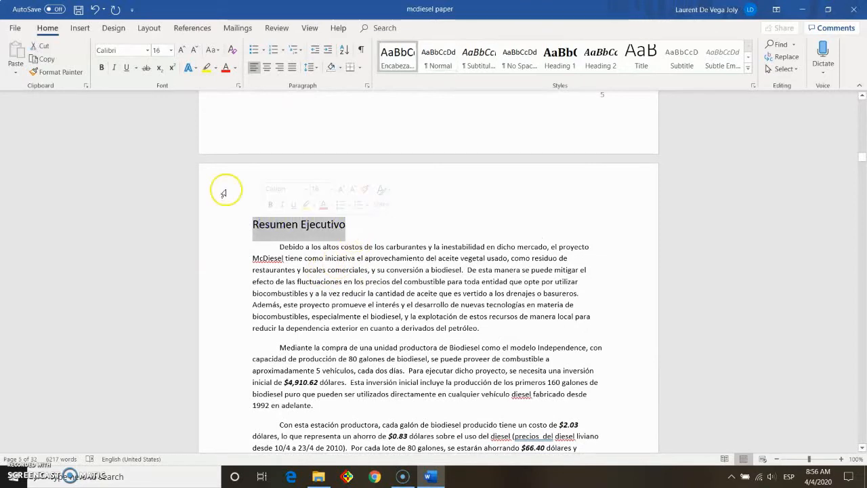
click(172, 50)
click(159, 115)
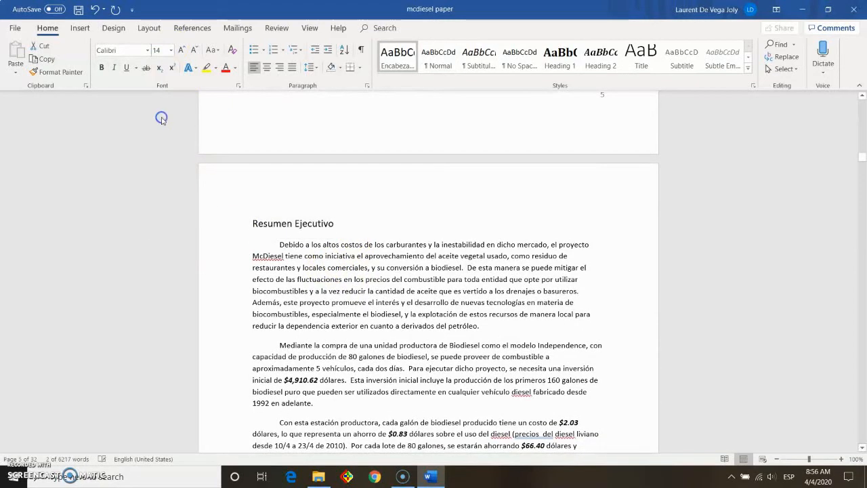
click(393, 227)
scroll(380, 271, down, 20)
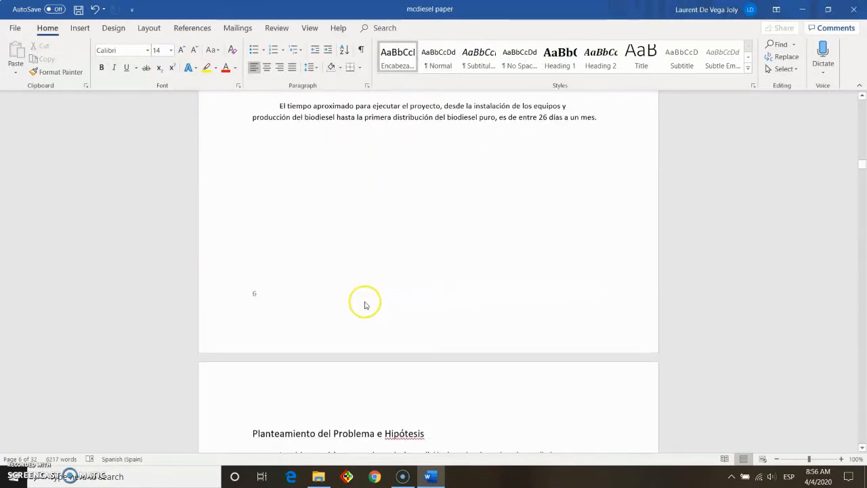
click(361, 293)
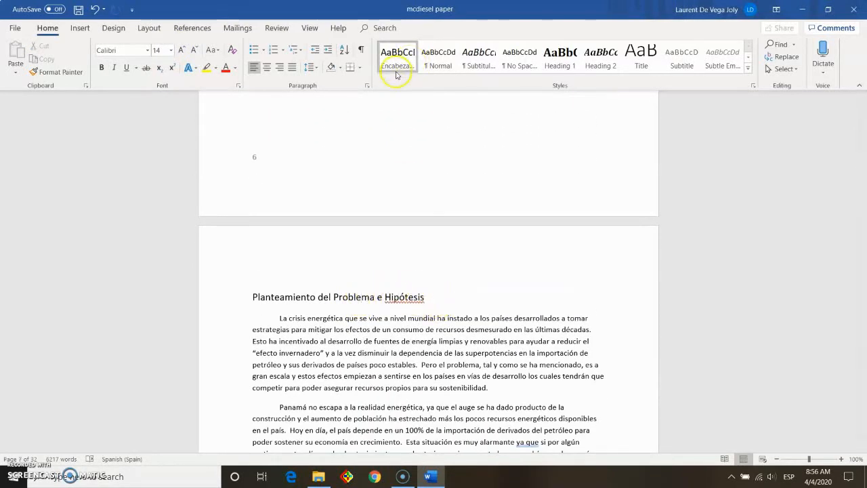
Set the font size of the Resumen Ejecutivo title to 16
scroll(354, 285, up, 15)
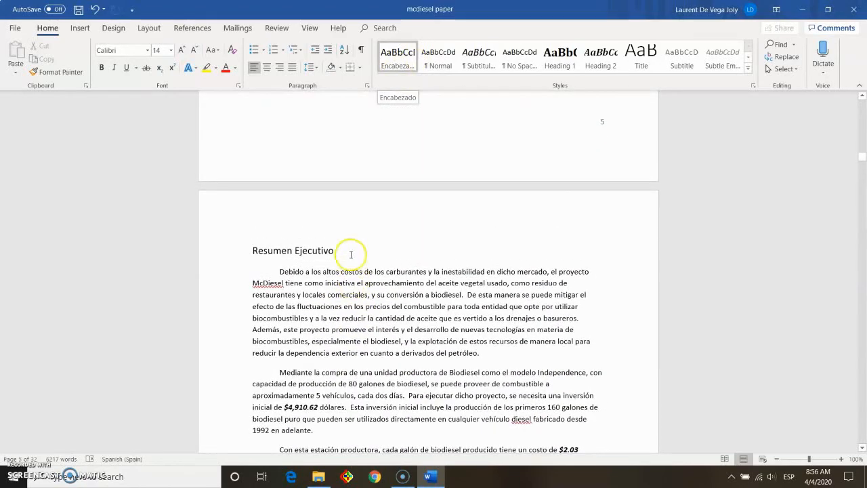
drag(351, 254, 253, 251)
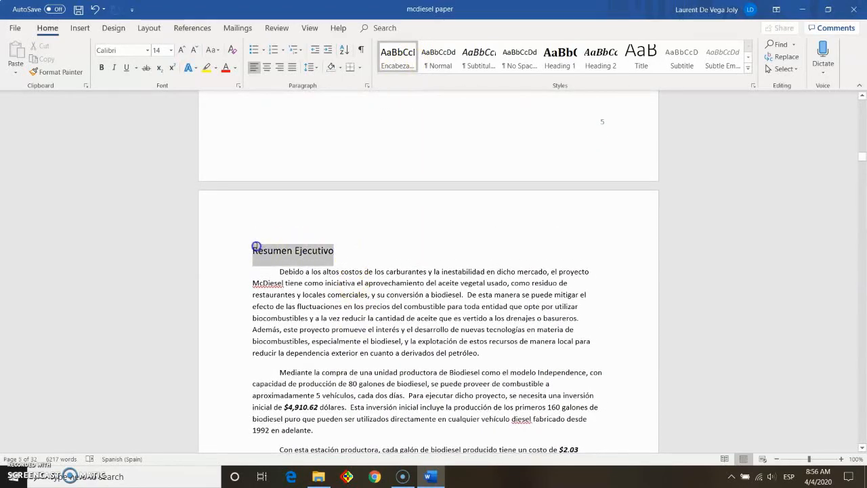
click(171, 51)
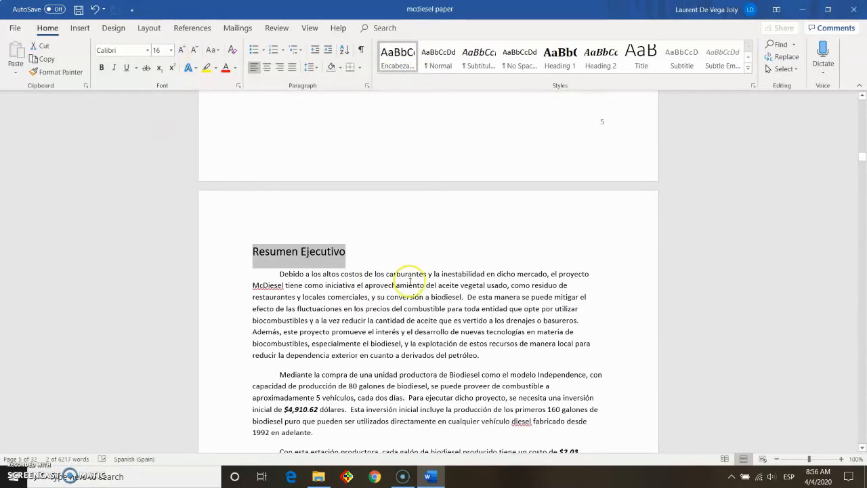
Check the section titles through Objetivos del Proyecto, then the Agradecimiento page and both index pages
scroll(399, 292, down, 15)
scroll(446, 299, down, 20)
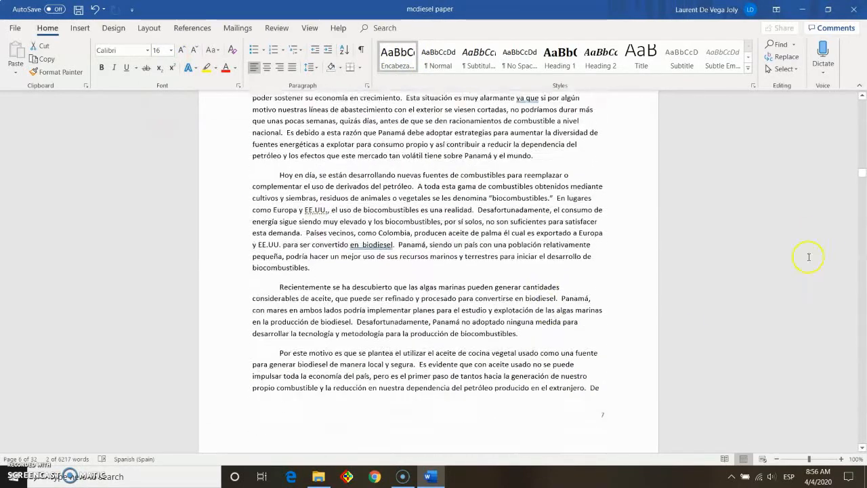
scroll(318, 339, down, 5)
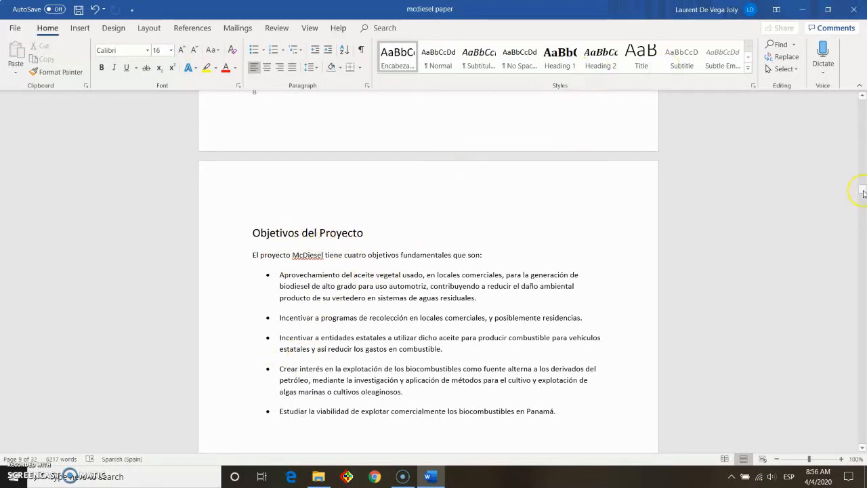
drag(863, 194, 864, 107)
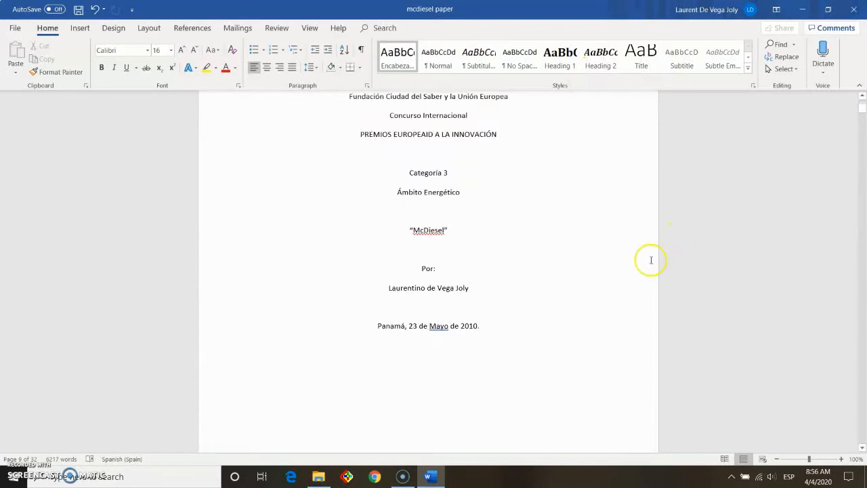
scroll(560, 246, down, 10)
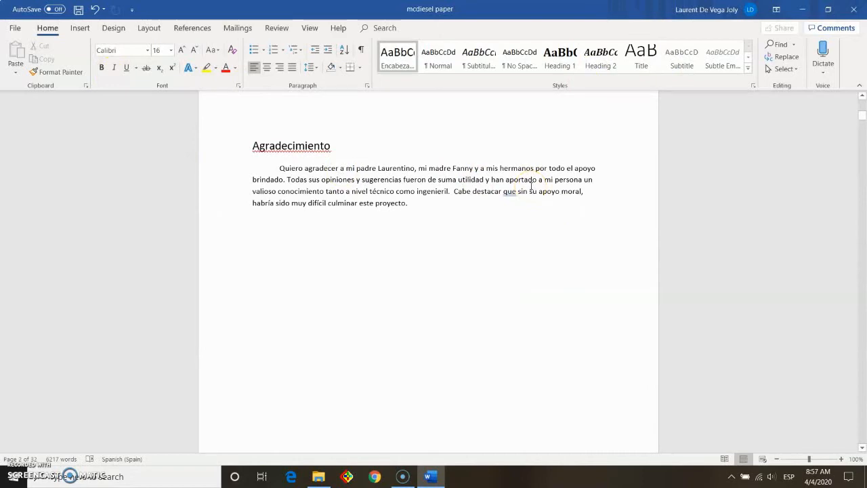
scroll(474, 203, down, 10)
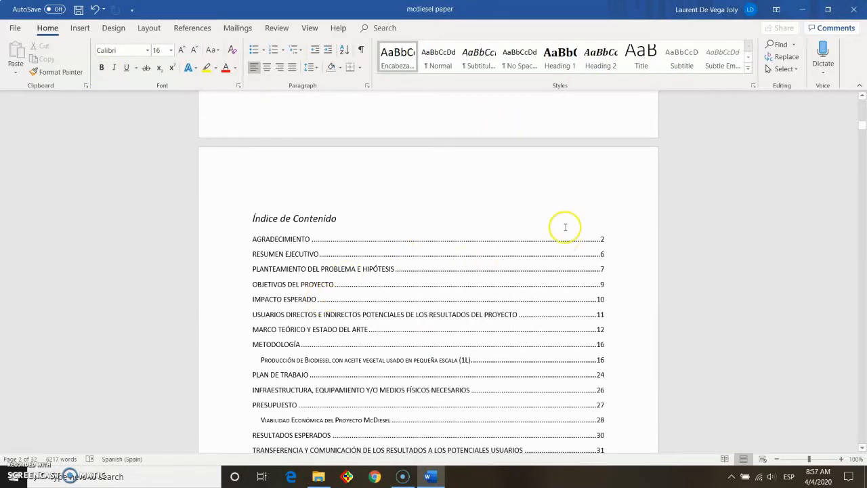
scroll(290, 242, down, 20)
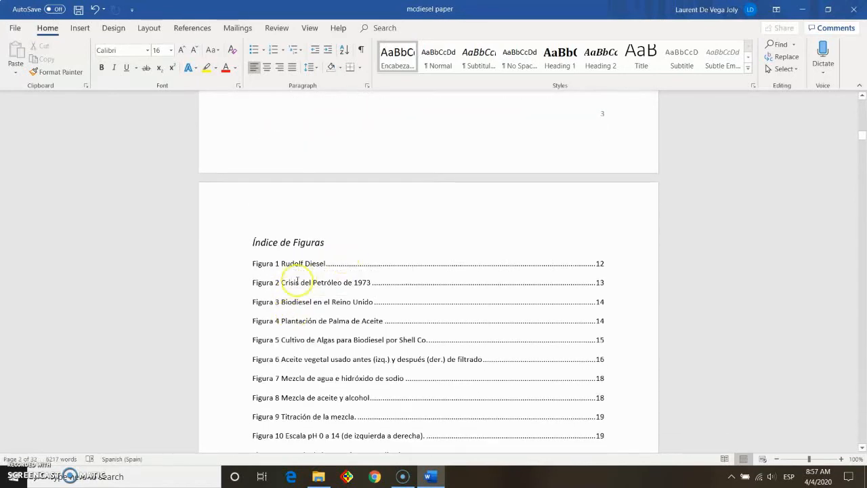
scroll(403, 429, down, 15)
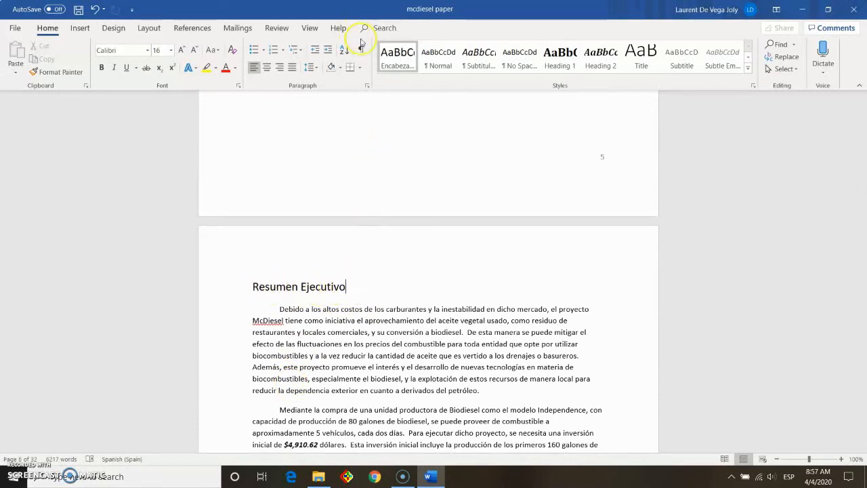
Display the formatting marks and check the page break that ends the Resumen Ejecutivo section
scroll(362, 287, down, 15)
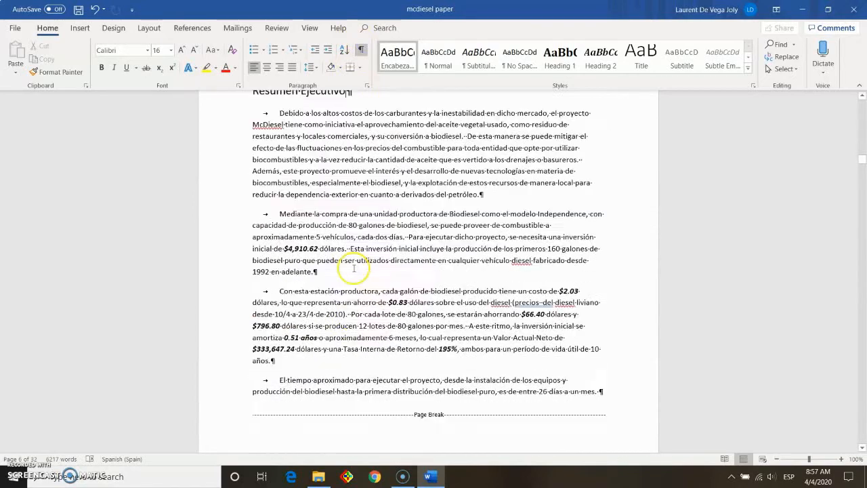
scroll(398, 262, down, 15)
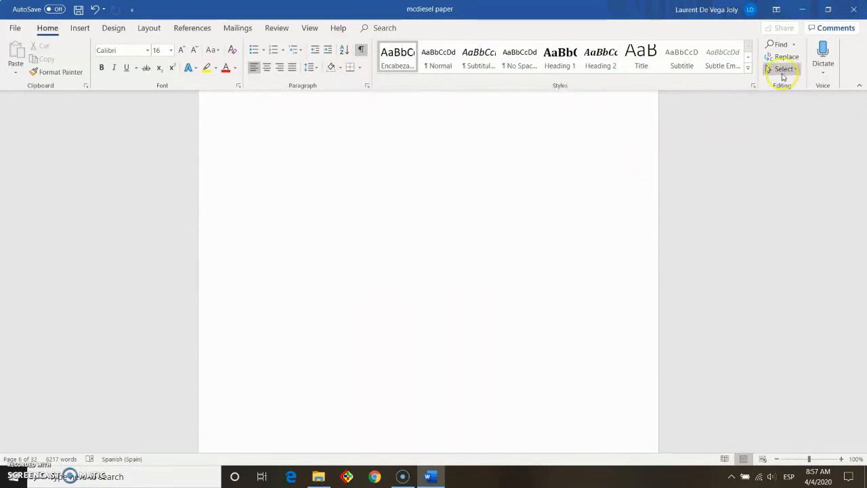
scroll(777, 80, down, 1)
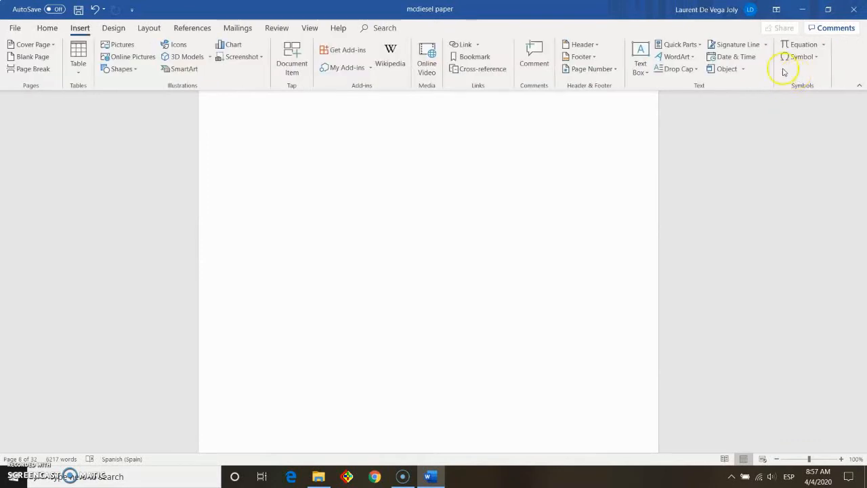
click(49, 28)
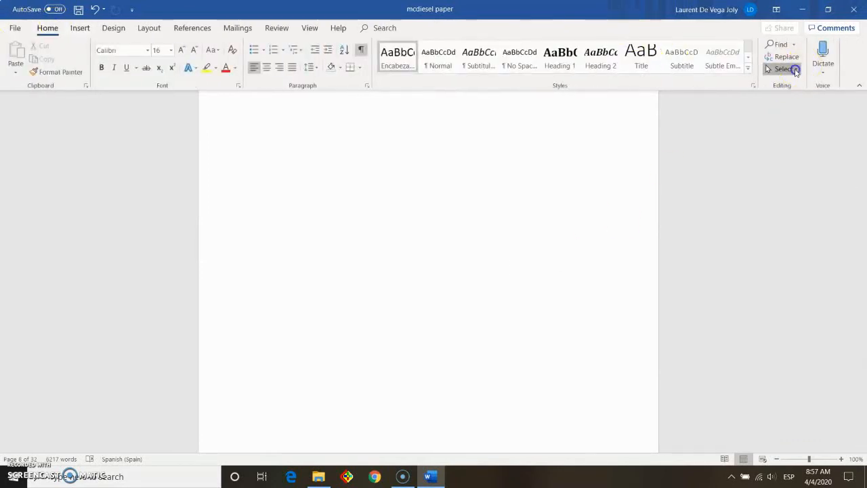
click(795, 70)
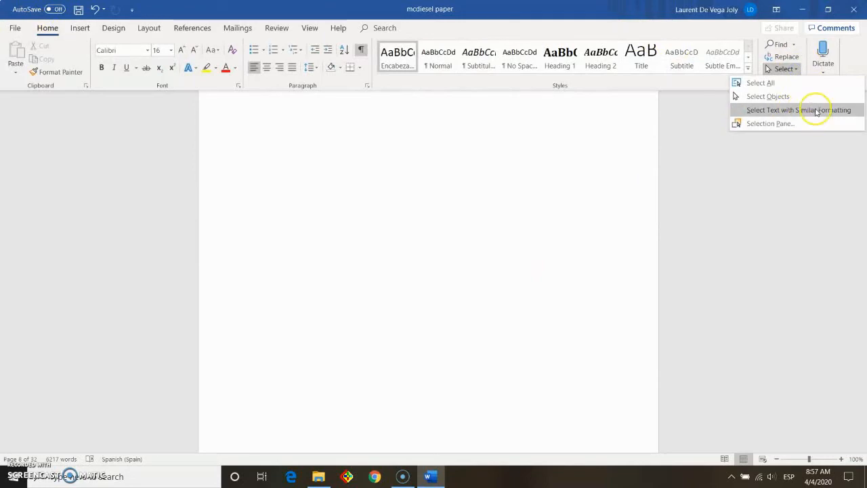
click(749, 240)
Select all text in the document whose formatting is similar to the Impacto Esperado title
scroll(751, 259, down, 10)
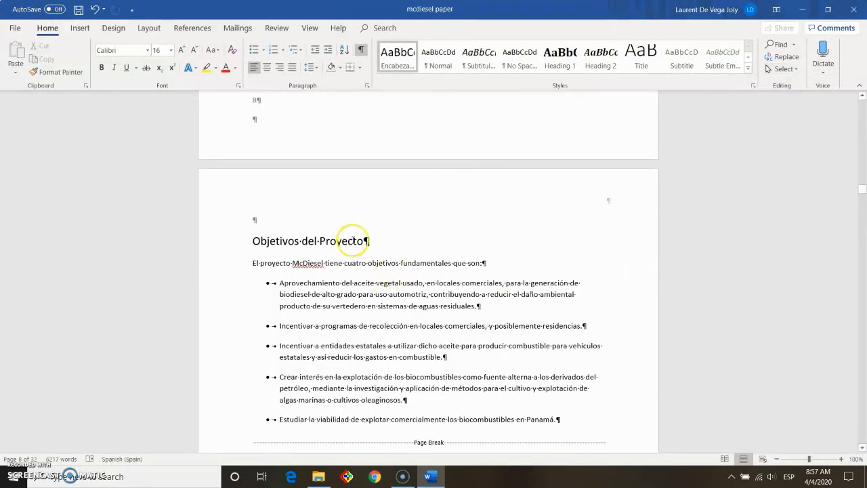
scroll(353, 241, down, 10)
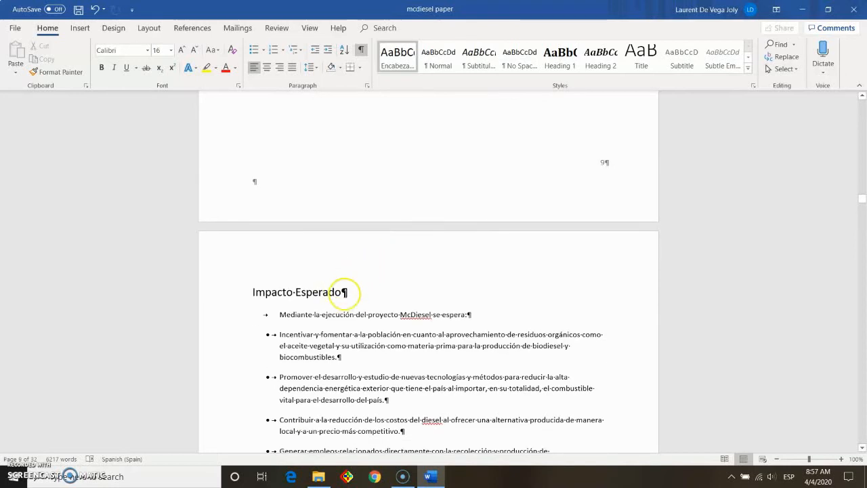
drag(345, 292, 289, 291)
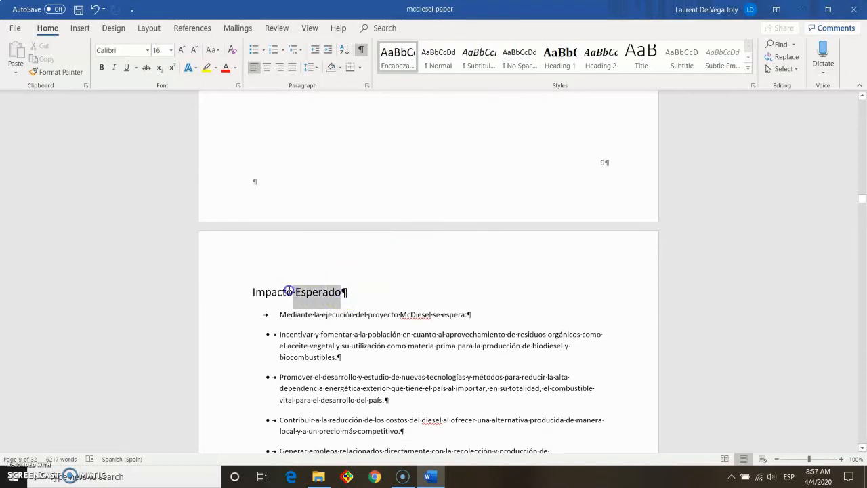
click(796, 70)
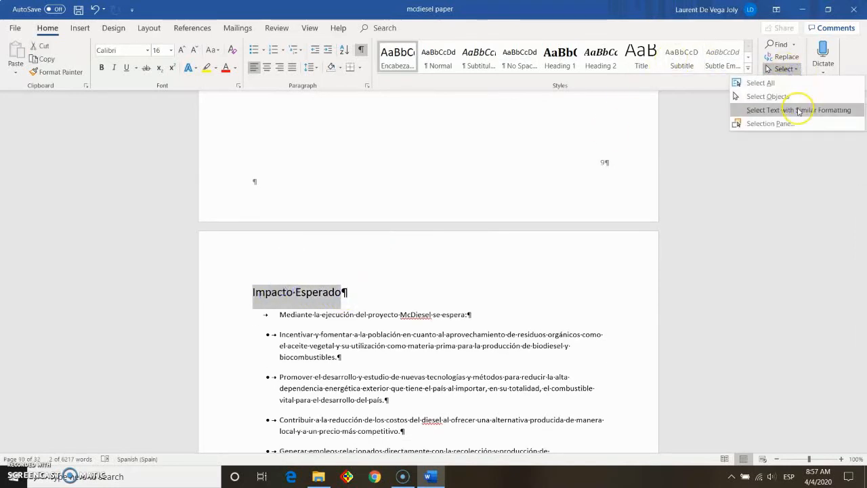
click(800, 111)
Examine which section titles are included in the selection, from Usuarios Directos e Indirectos through Metodología to Plan de Trabajo
scroll(743, 217, down, 15)
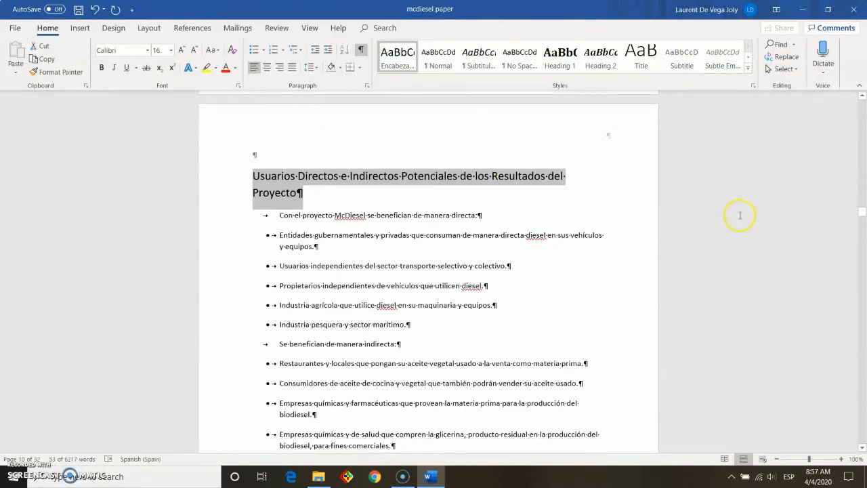
scroll(372, 273, down, 20)
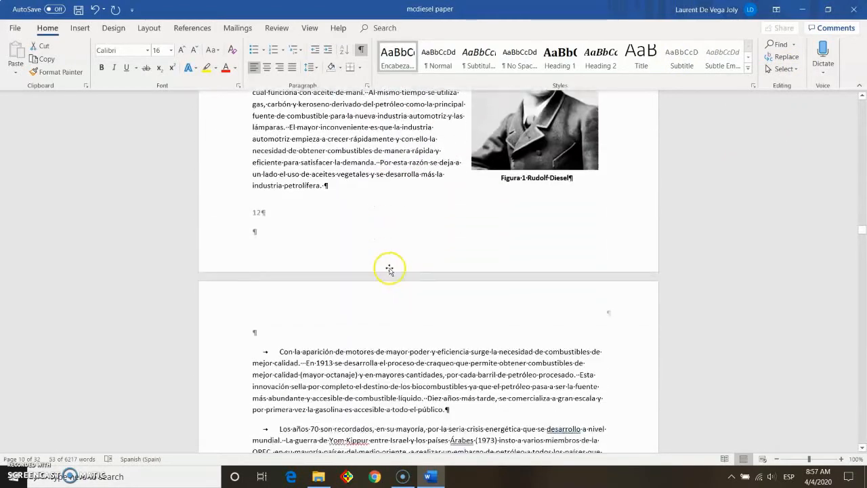
scroll(393, 253, down, 20)
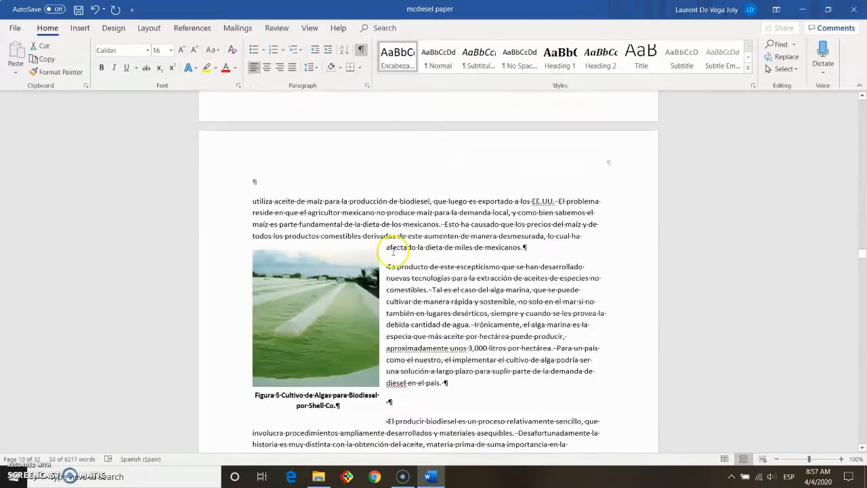
scroll(393, 252, down, 5)
scroll(371, 203, up, 3)
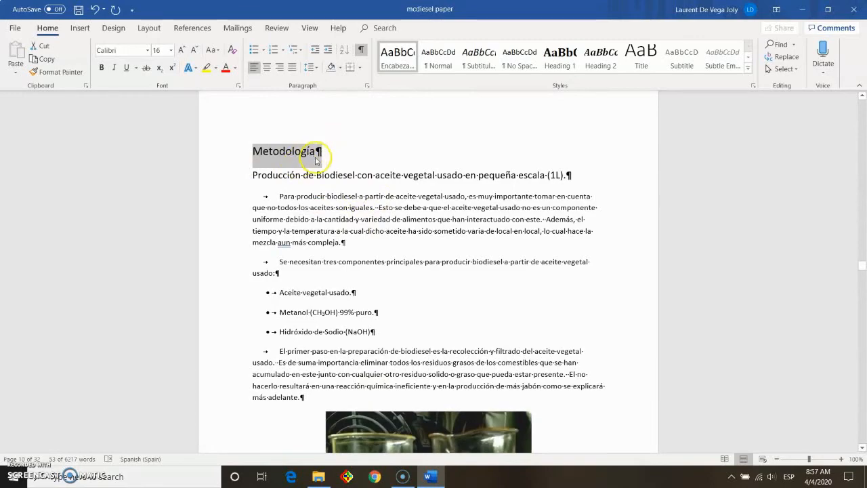
scroll(316, 160, down, 15)
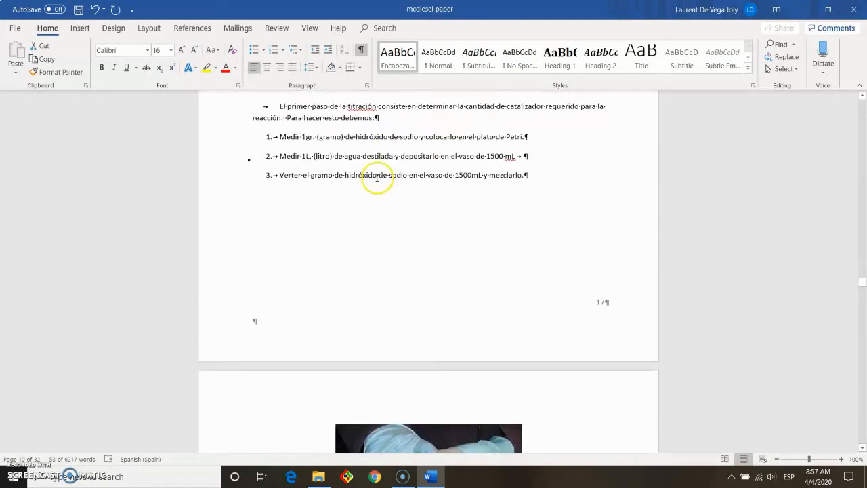
scroll(377, 177, down, 3)
scroll(378, 177, down, 15)
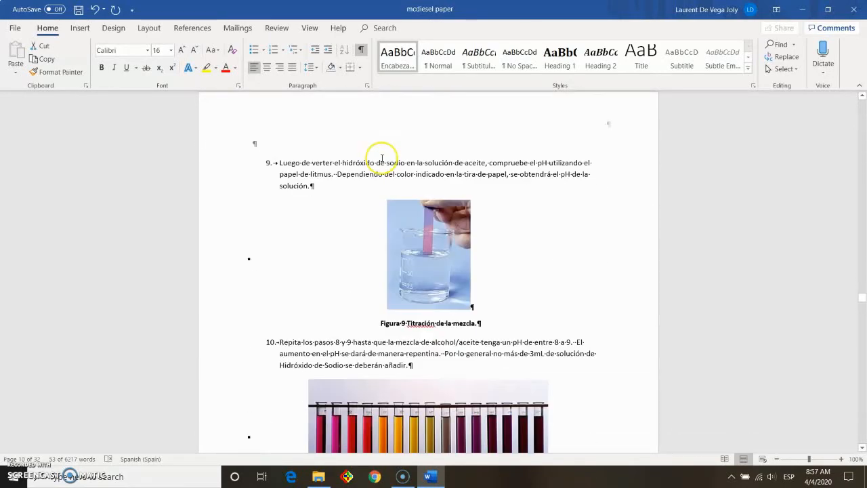
scroll(362, 209, down, 15)
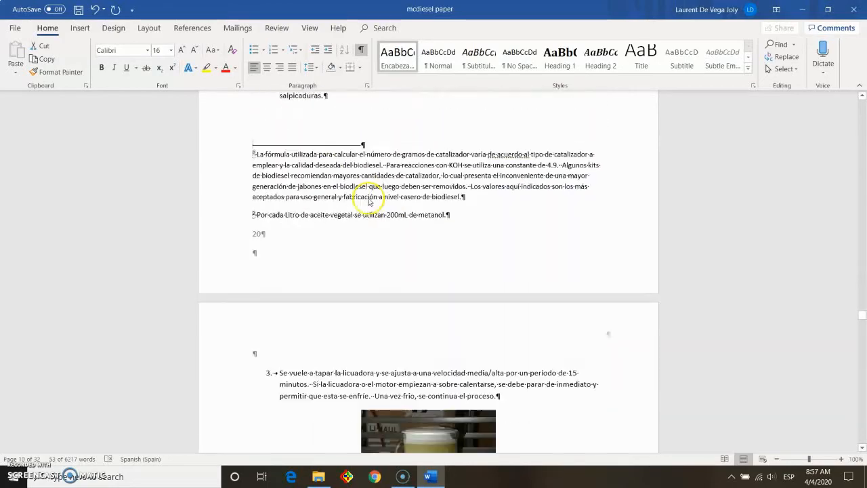
scroll(544, 231, down, 15)
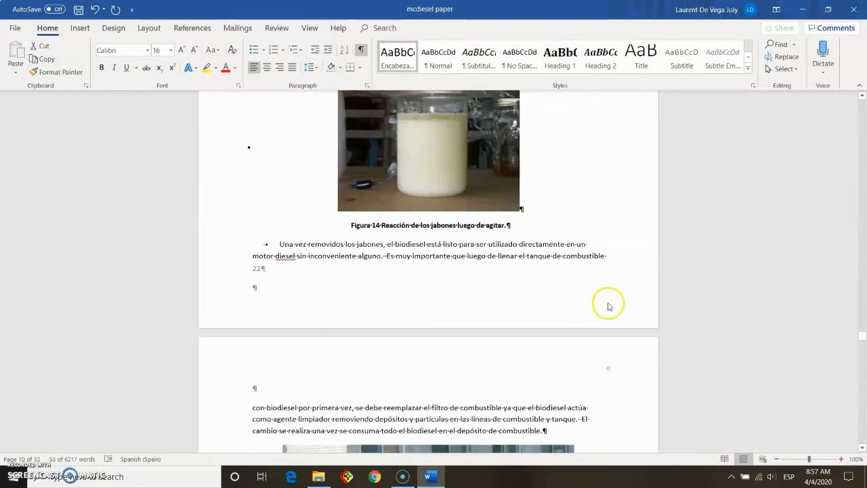
scroll(676, 327, down, 2)
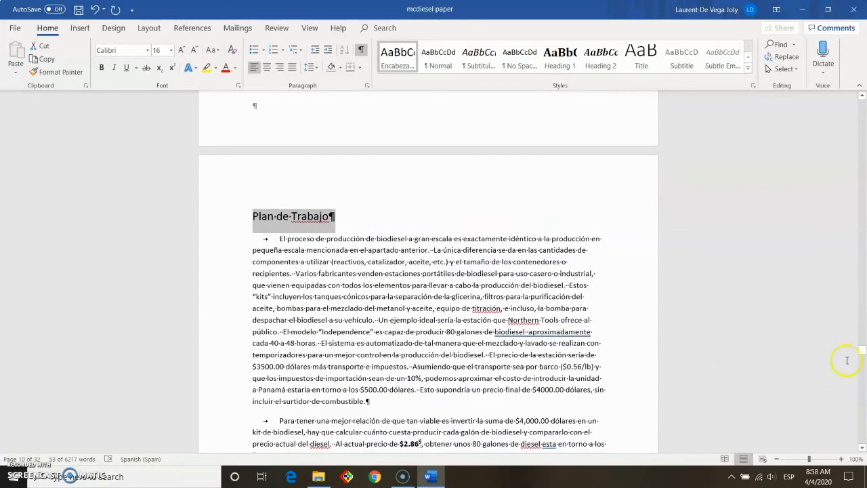
Review the entries and page numbers of the Índice de Contenido and the Índice de Figuras
drag(863, 357, 861, 102)
scroll(794, 155, down, 7)
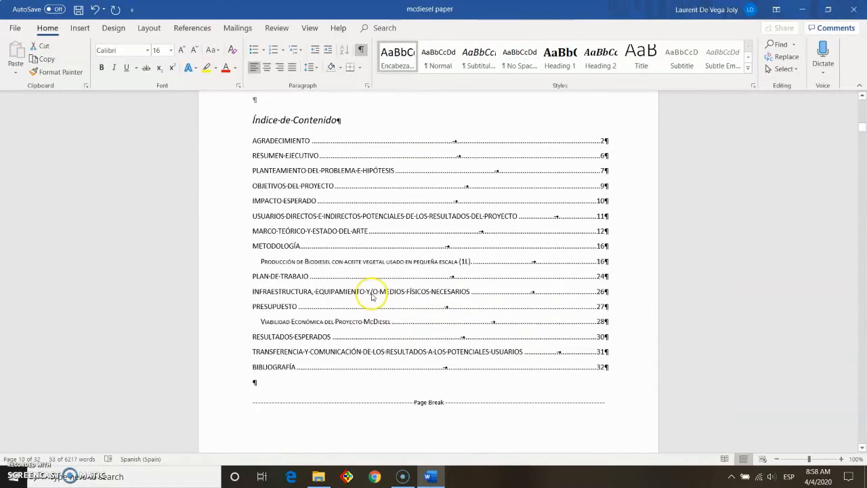
scroll(371, 299, up, 15)
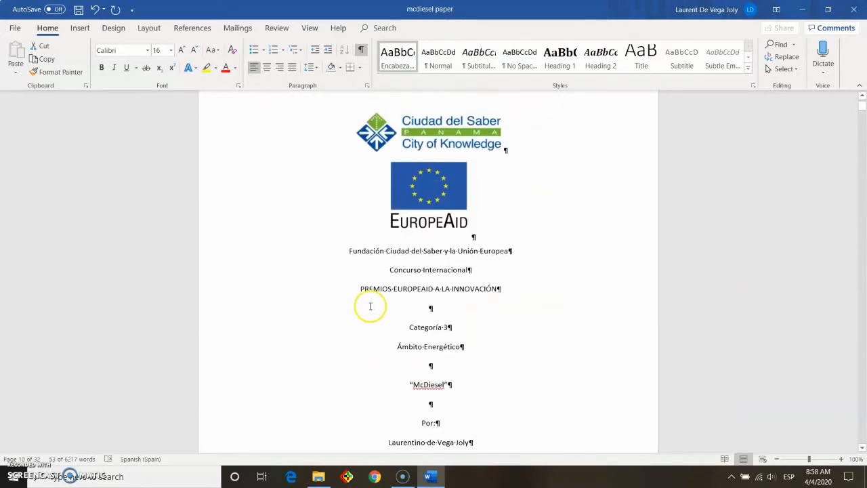
scroll(371, 306, down, 12)
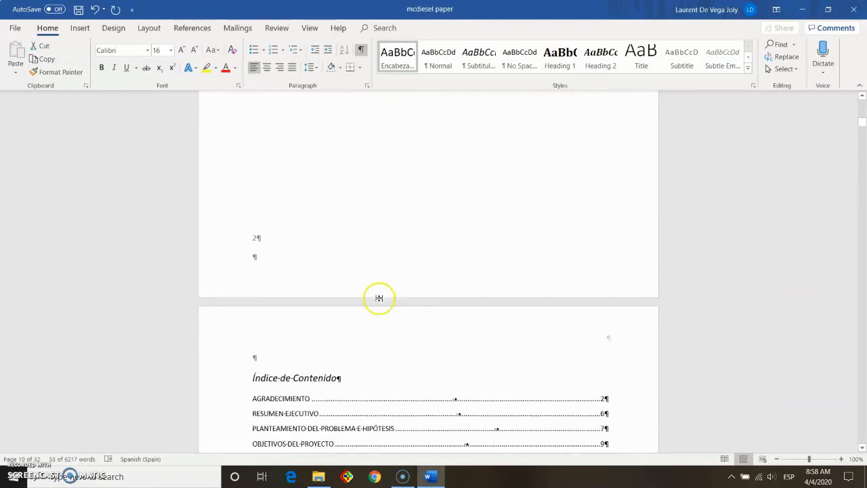
scroll(379, 299, down, 10)
scroll(345, 300, up, 11)
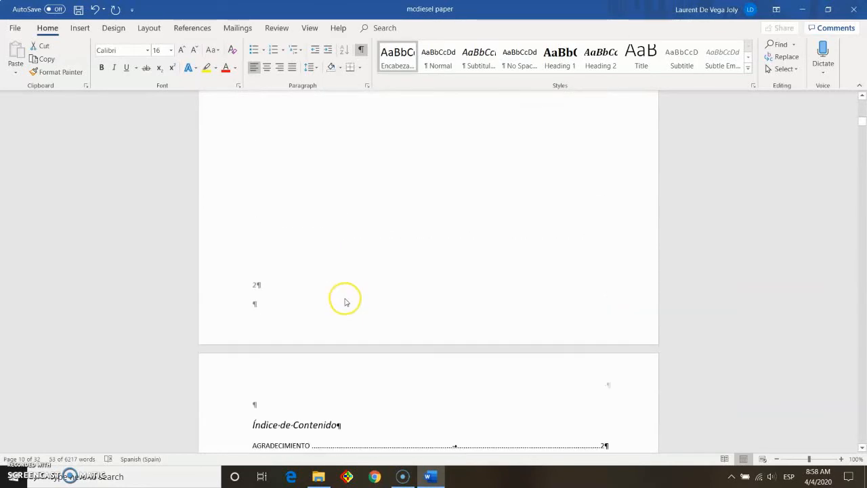
scroll(345, 300, down, 9)
scroll(352, 318, up, 1)
click(306, 305)
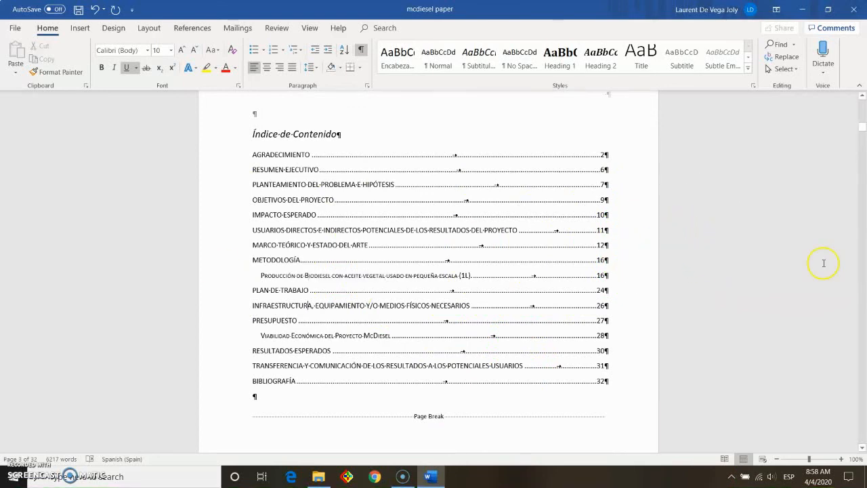
scroll(379, 316, down, 10)
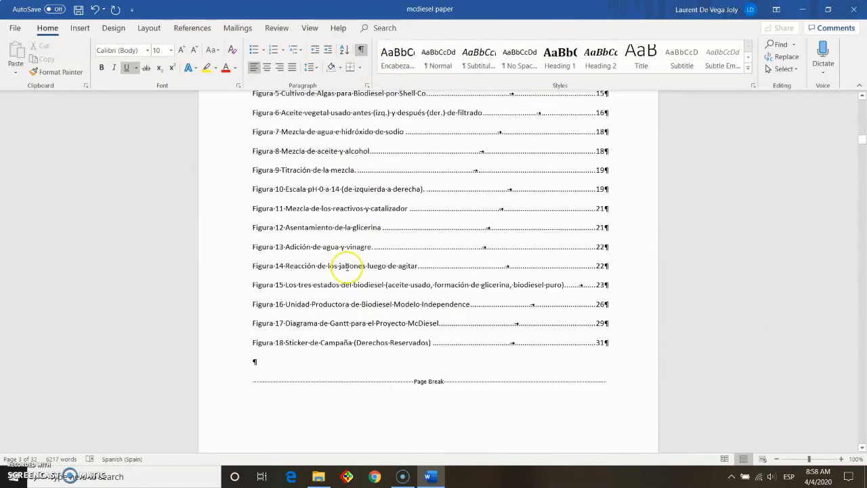
scroll(347, 266, down, 5)
scroll(402, 335, up, 8)
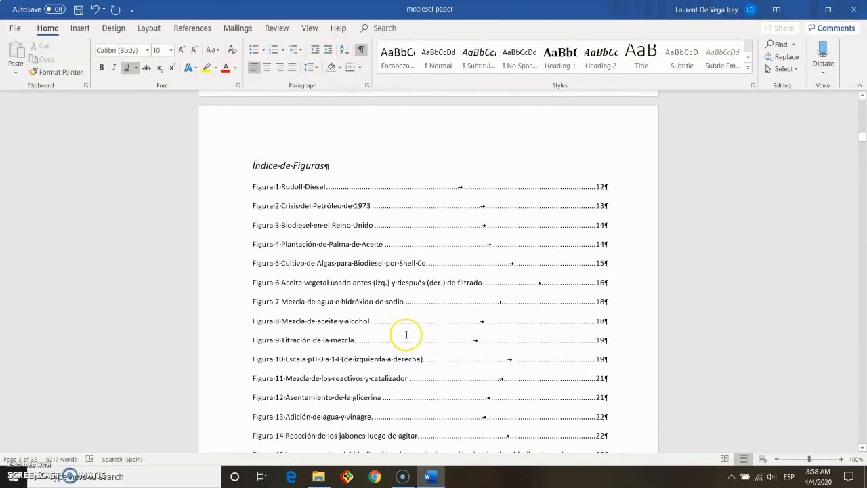
scroll(407, 335, up, 10)
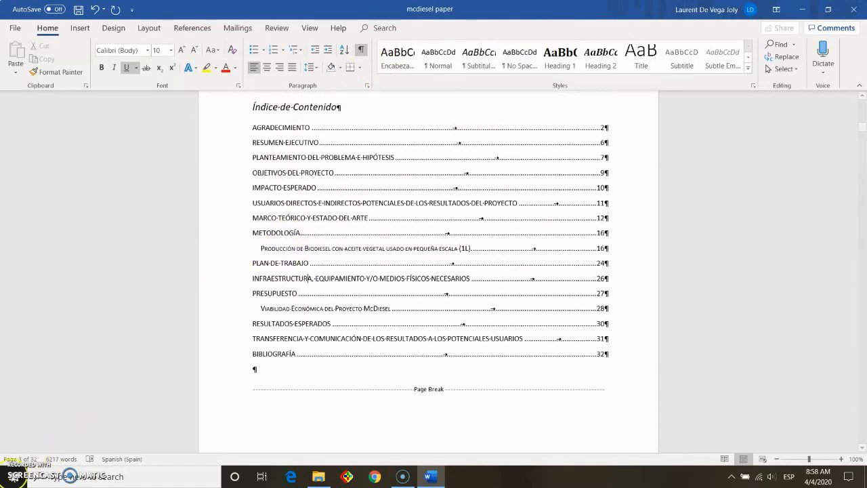